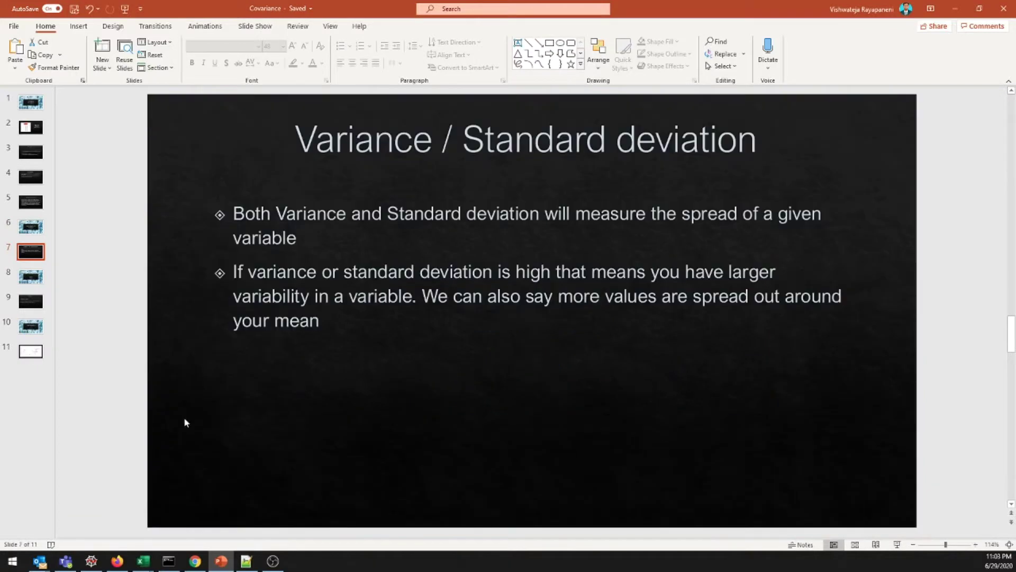
Switch from the PowerPoint variance slide to the Book3 workbook in Excel.
mouse_move(143, 561)
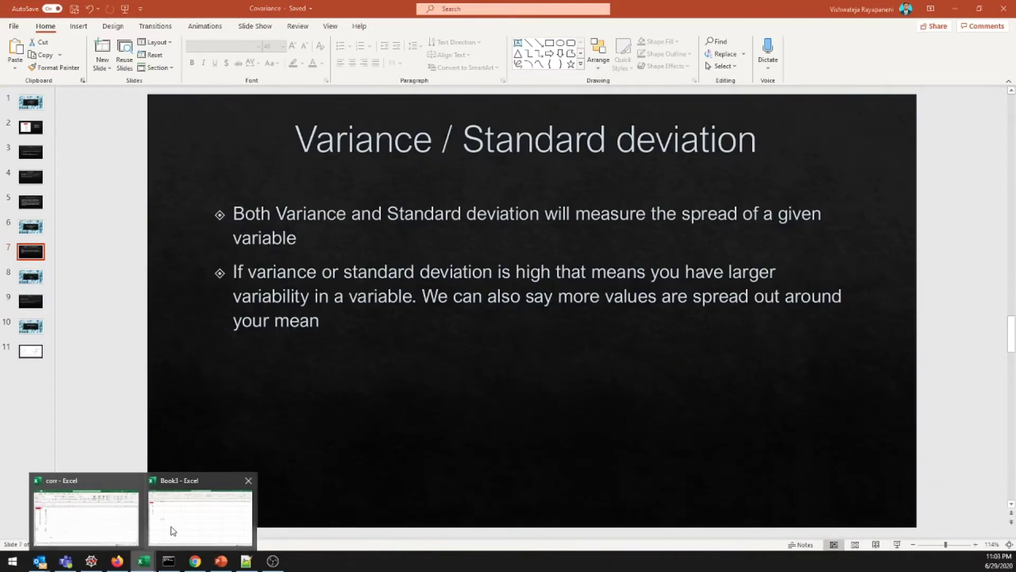
left_click(180, 516)
Select the ten Age values in A2:A11 and cancel the attempted move of A2 to A9.
left_click_drag(22, 125, 20, 233)
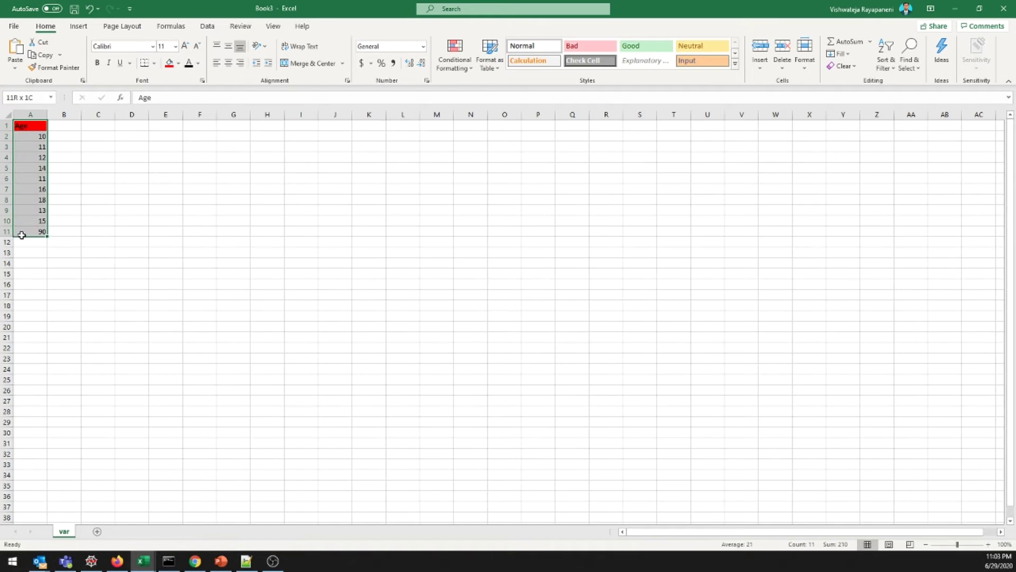
left_click(25, 136)
left_click_drag(24, 136, 23, 232)
left_click(37, 136)
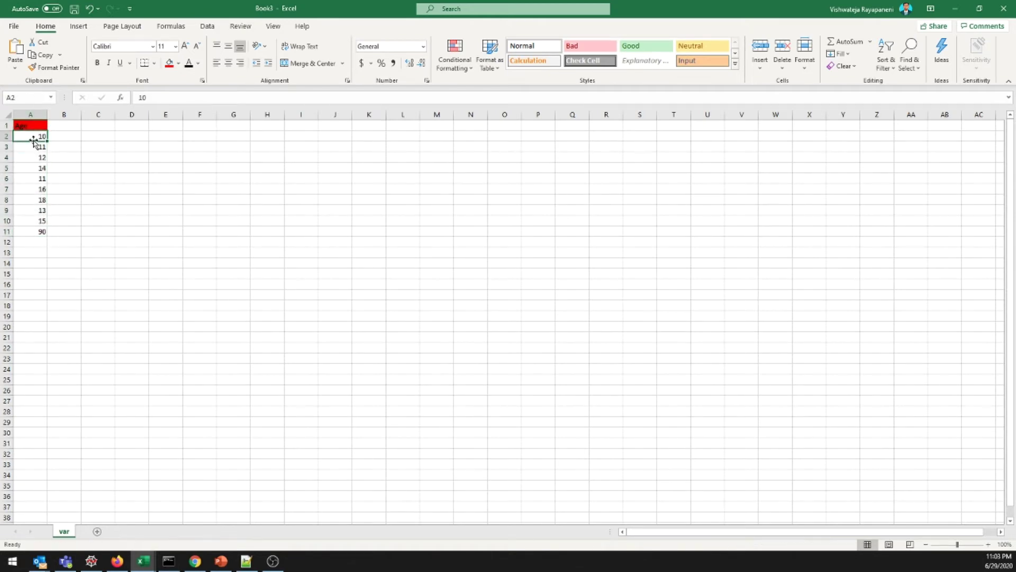
left_click_drag(39, 141, 55, 241)
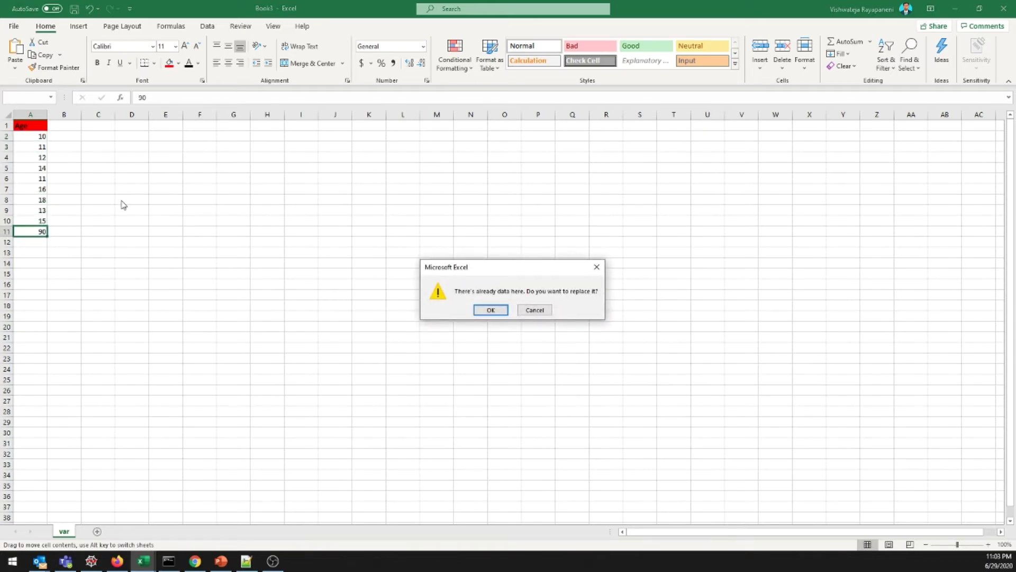
key("Escape")
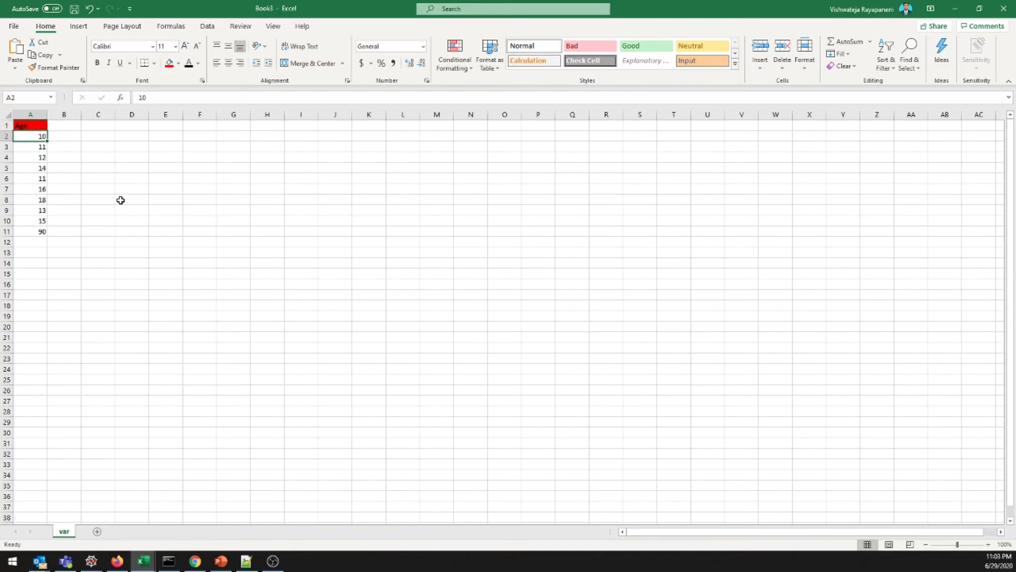
Label A15 'mean' and enter =AVERAGE(A2:A11) in B15, giving 21.
left_click(31, 271)
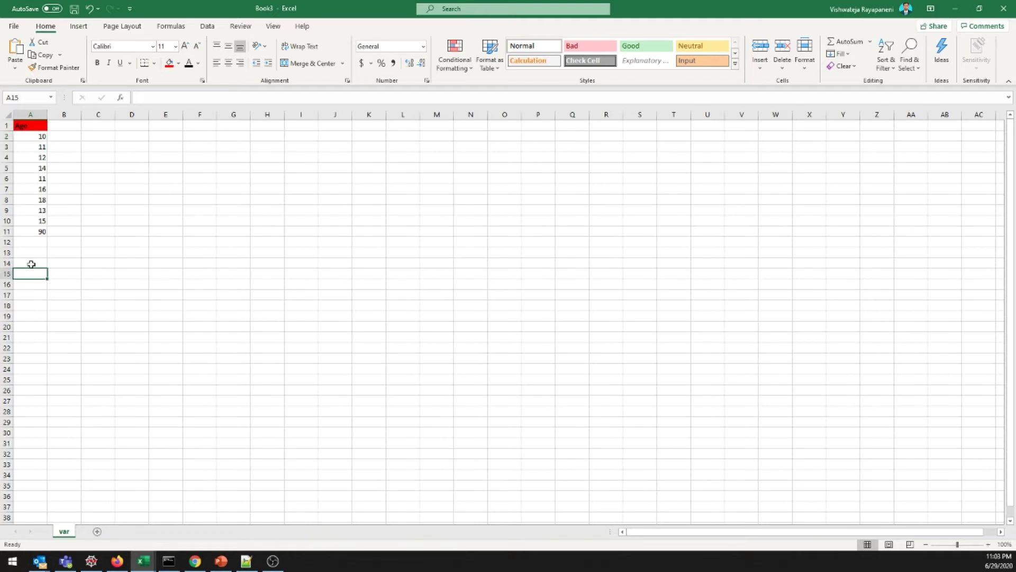
type("mean")
key("Tab")
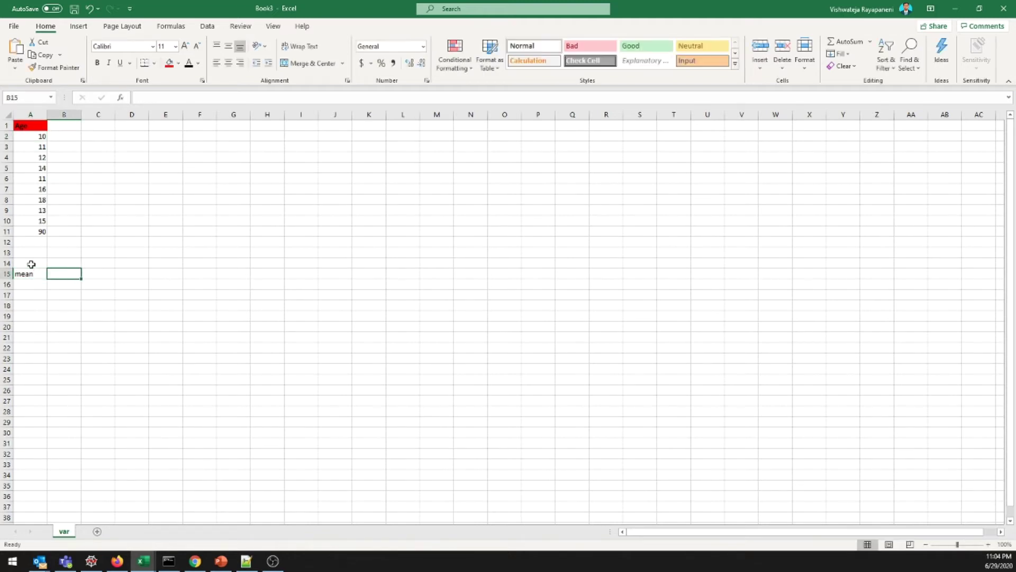
type("=ave")
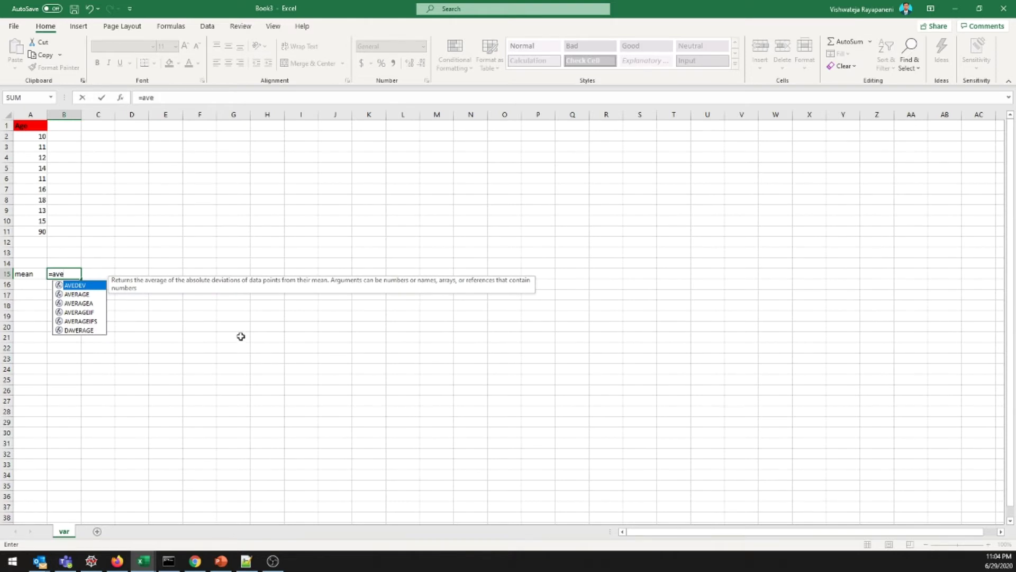
double_click(71, 294)
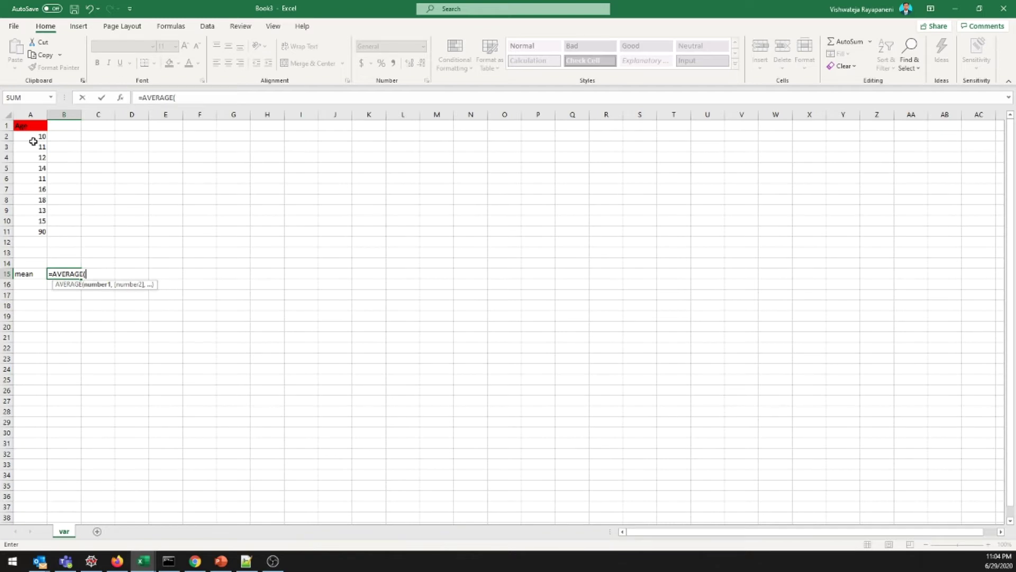
left_click_drag(33, 137, 36, 224)
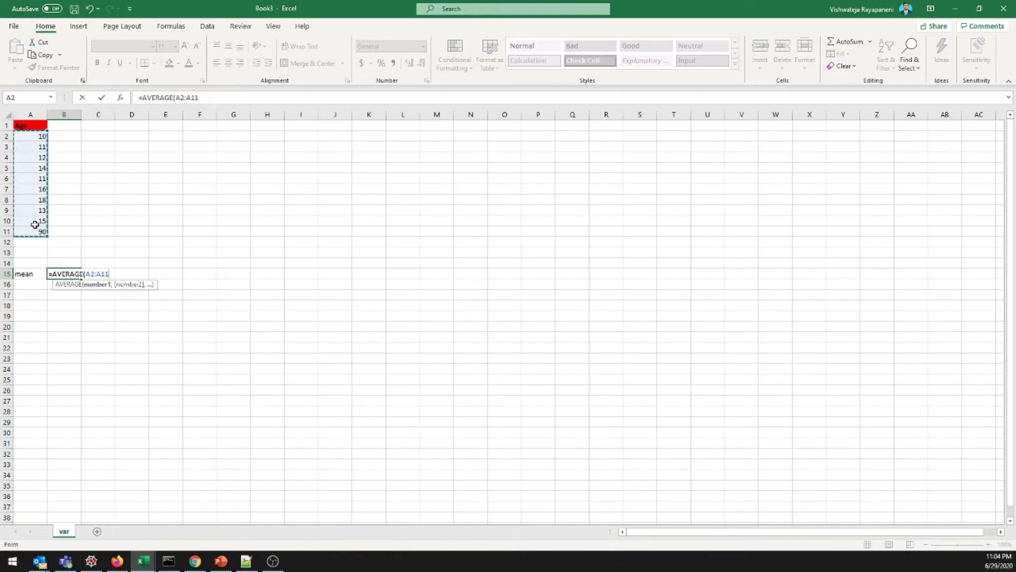
key("Return")
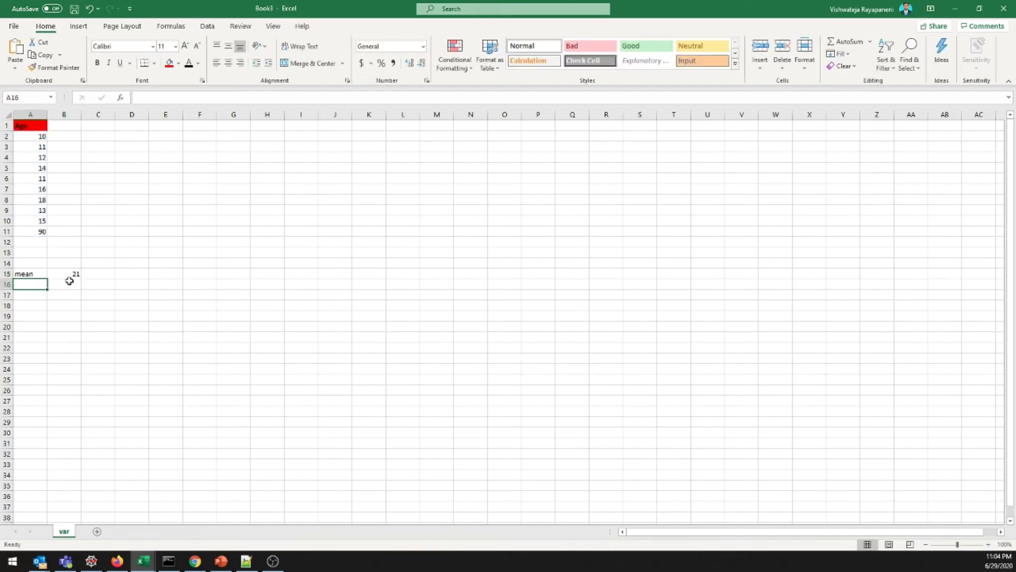
left_click(71, 276)
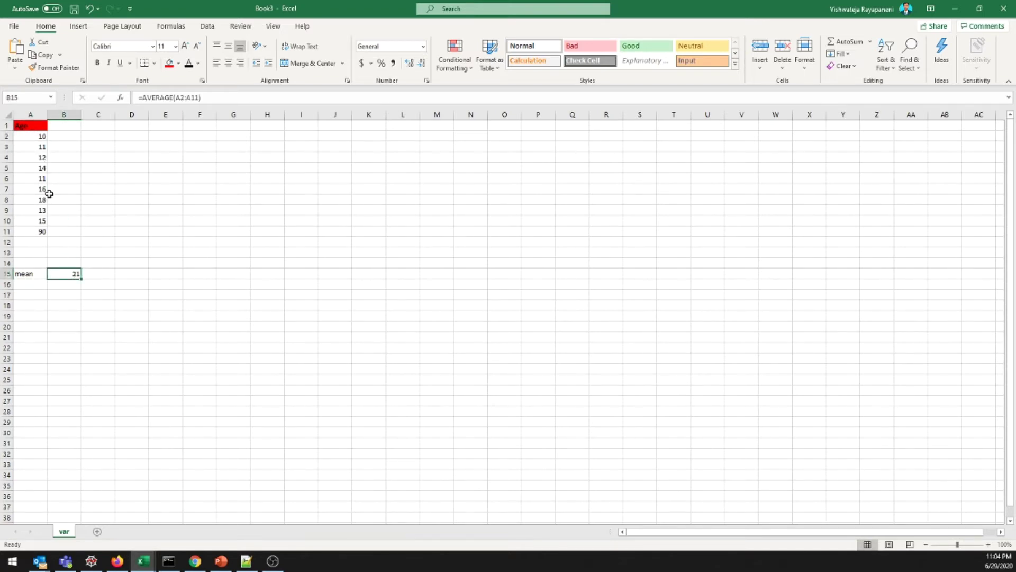
left_click(30, 136)
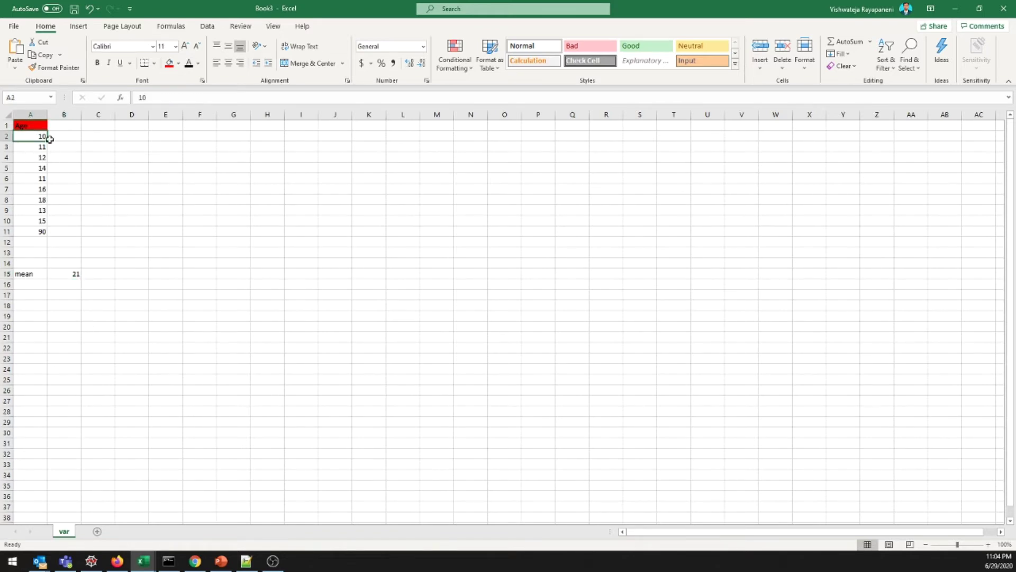
Give B1 the header 'diff b/w mean and Age' and fit column B to it.
left_click_drag(79, 115, 114, 115)
left_click(64, 125)
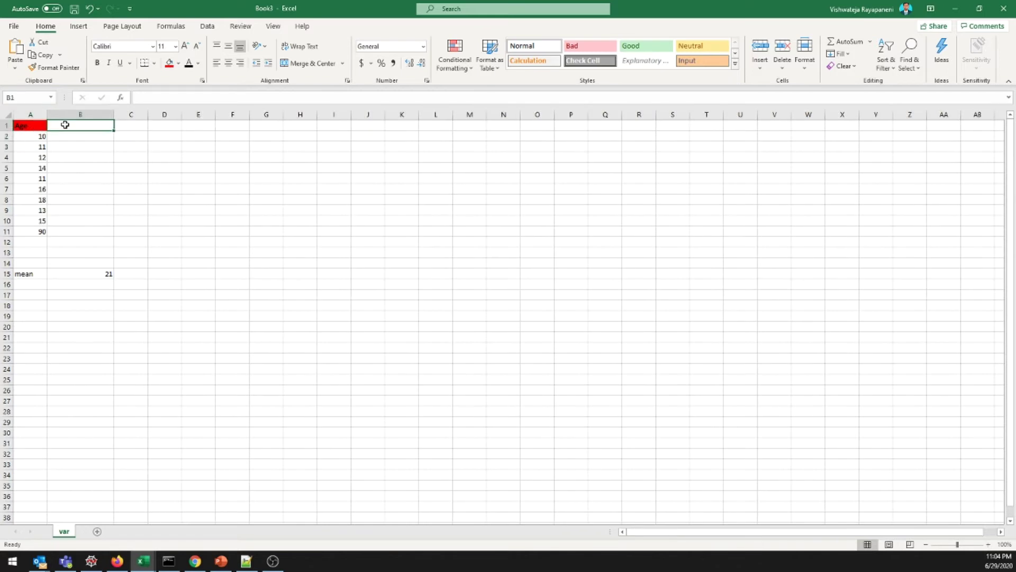
type("diff")
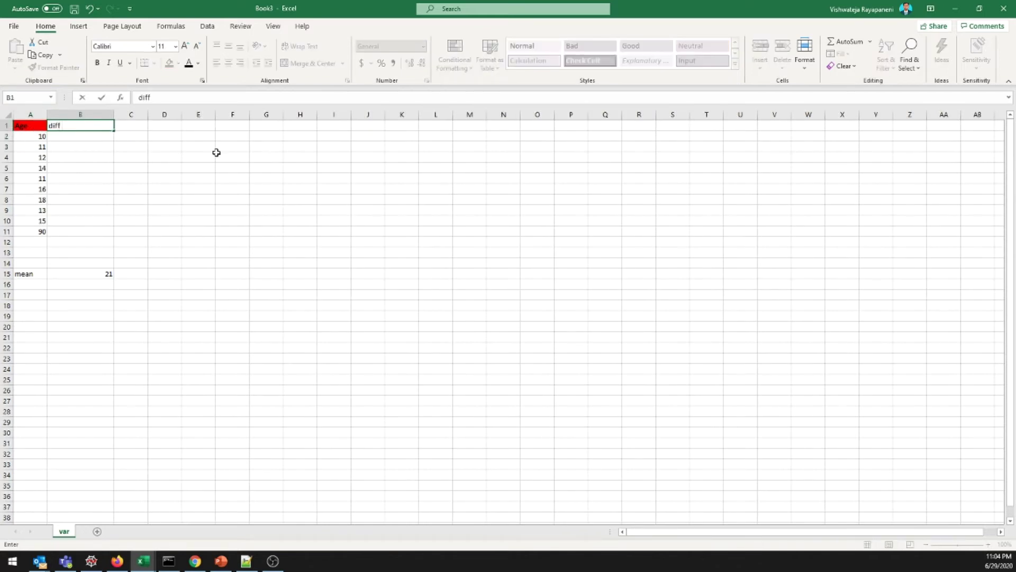
type(" b/w mean and Age")
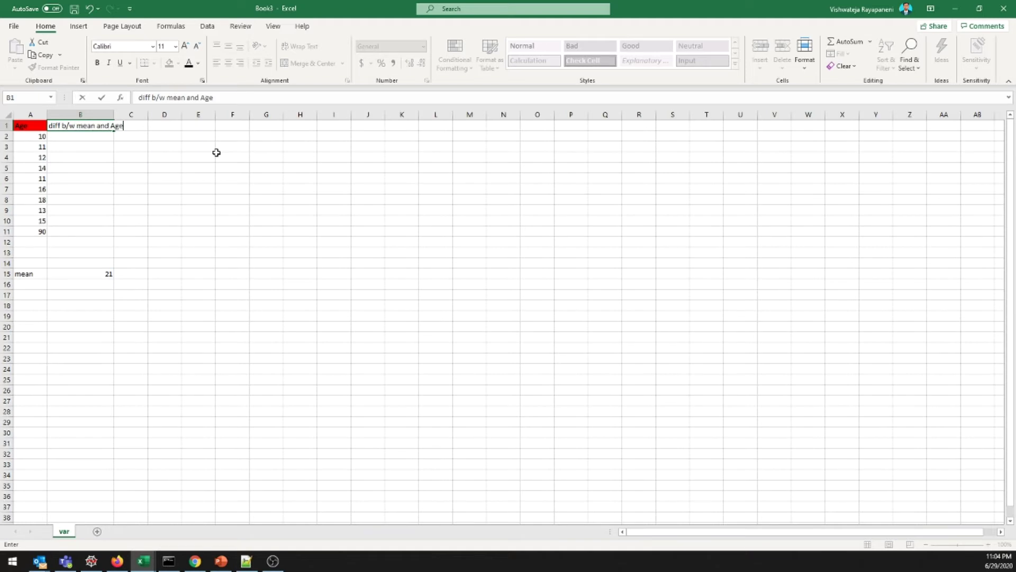
double_click(114, 114)
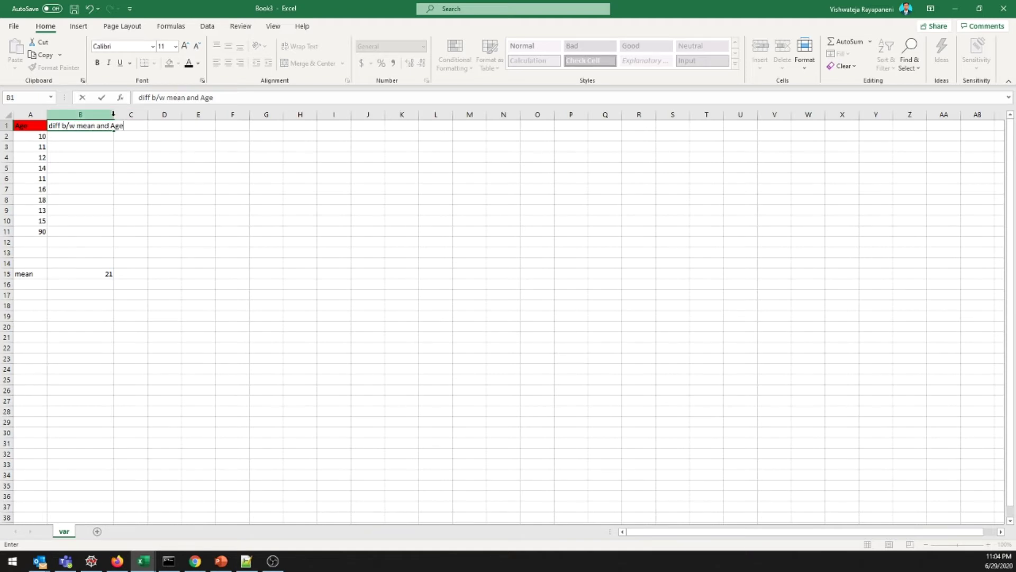
left_click(113, 114)
Enter =(A2-B15)^2 in B2 for the first squared deviation, 121.
left_click(67, 137)
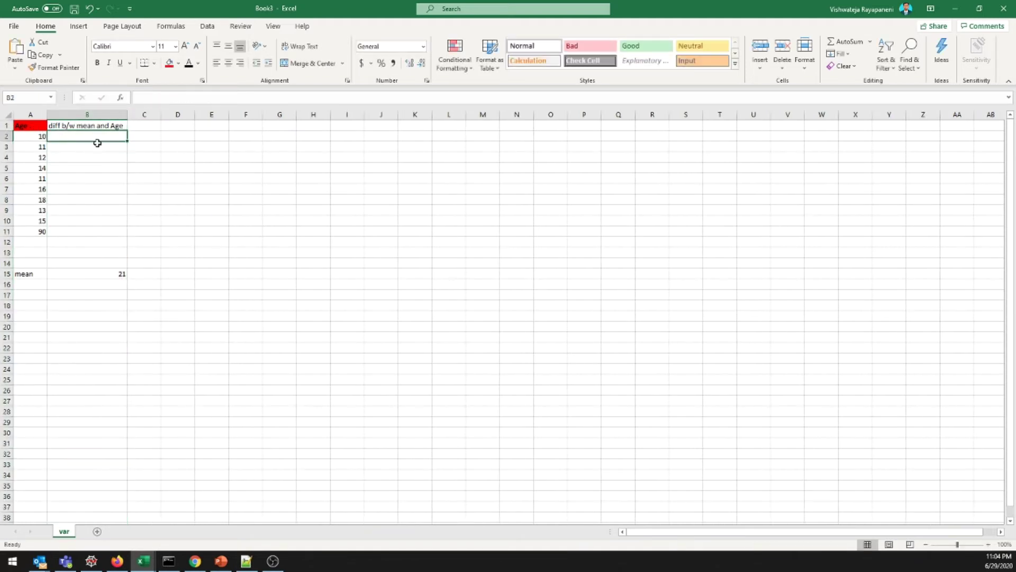
type("=(")
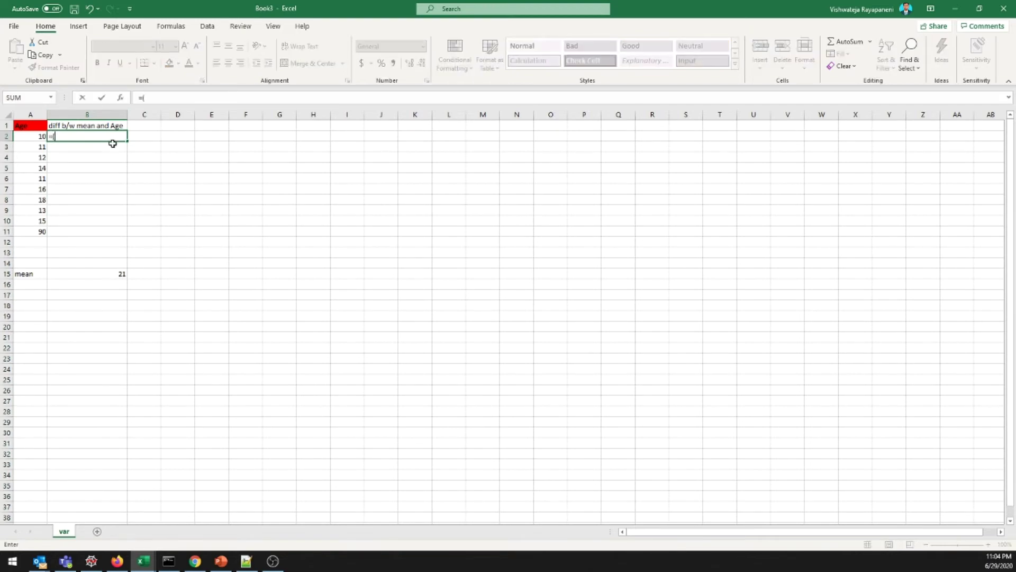
left_click(37, 135)
type("-")
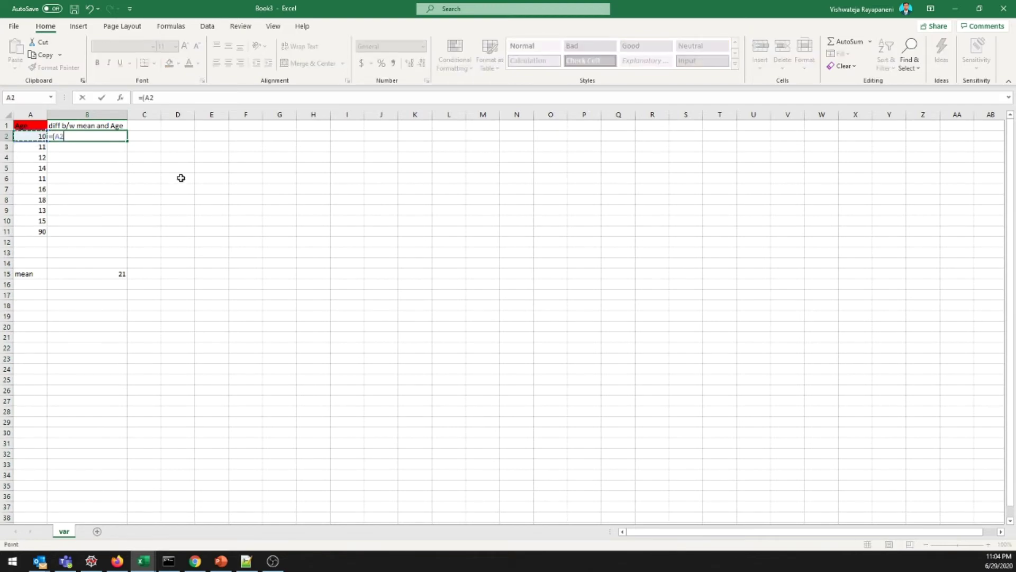
left_click(114, 274)
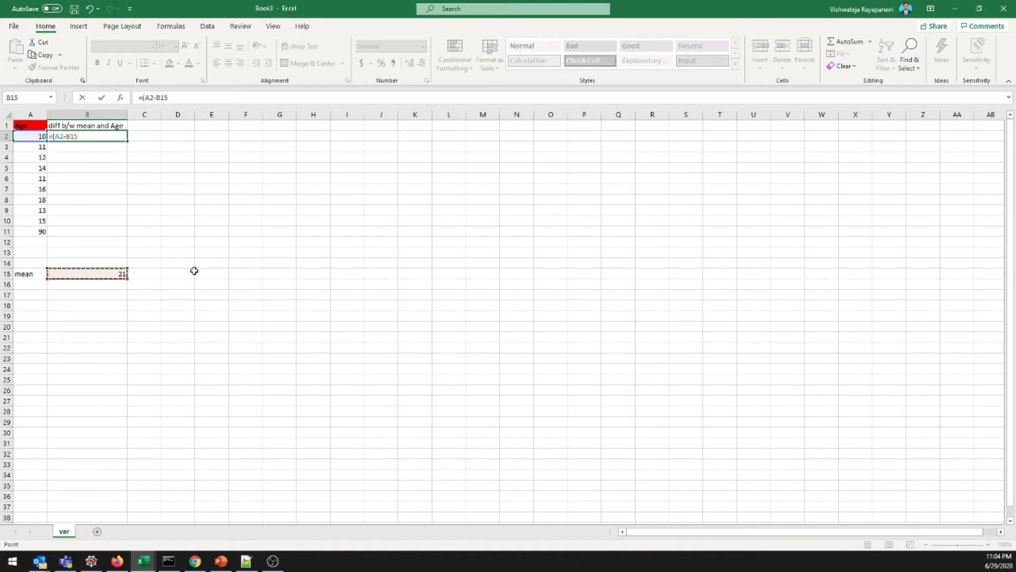
type(")^2")
key("Return")
Fill the B2 formula down, attempt to fix its mean reference, then cancel the edit.
left_click(124, 139)
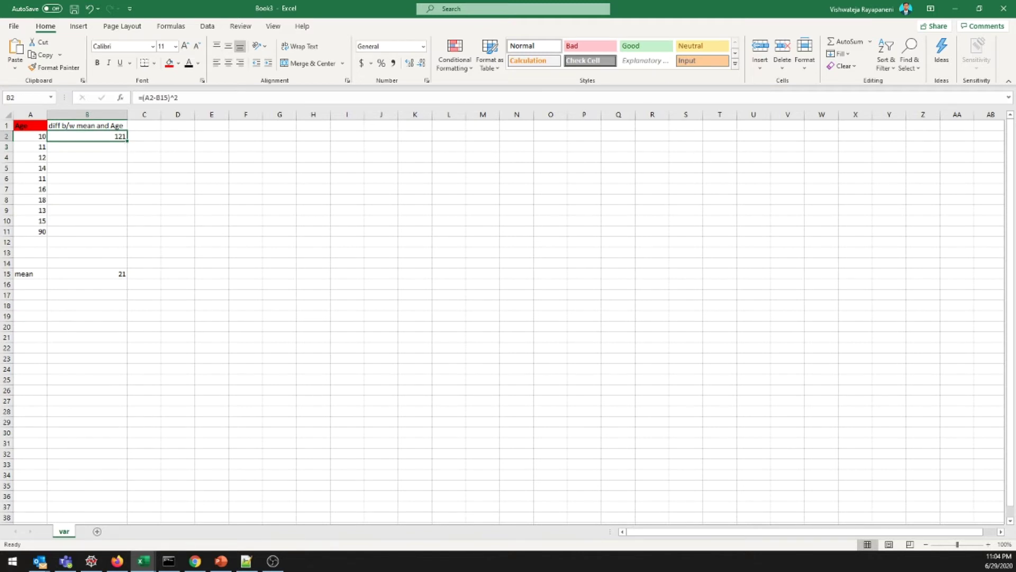
double_click(128, 141)
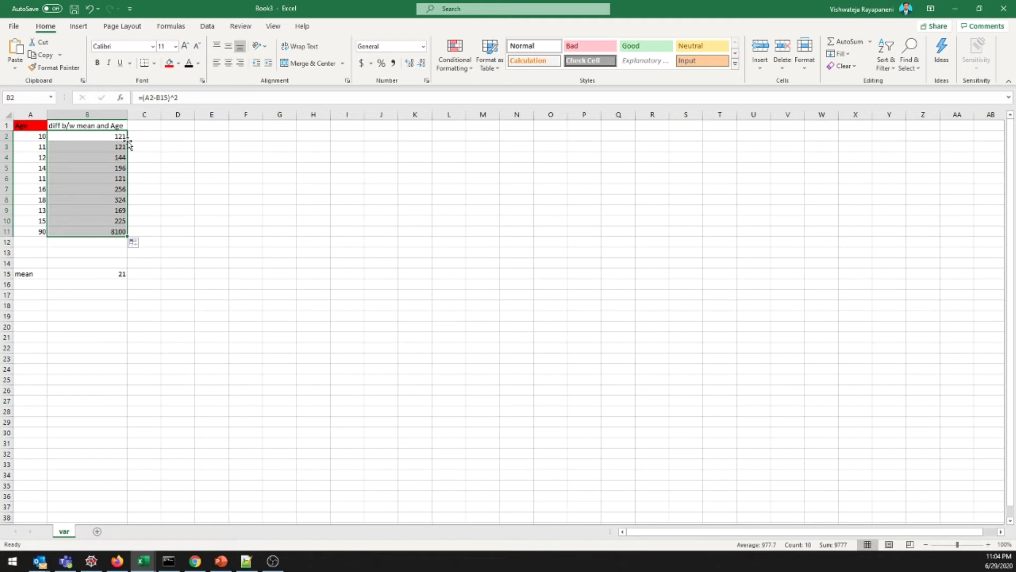
double_click(126, 138)
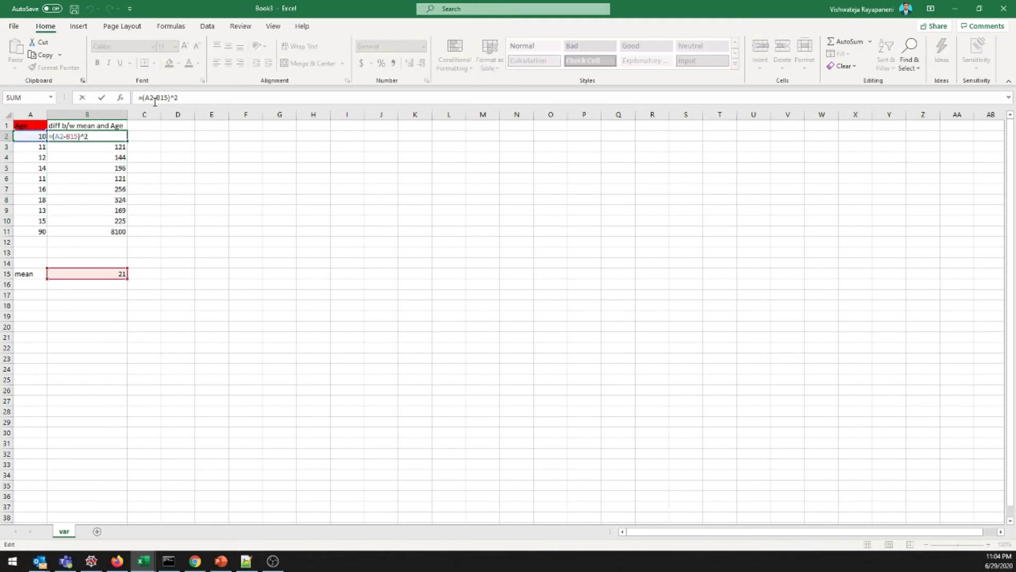
double_click(73, 136)
left_click(107, 146)
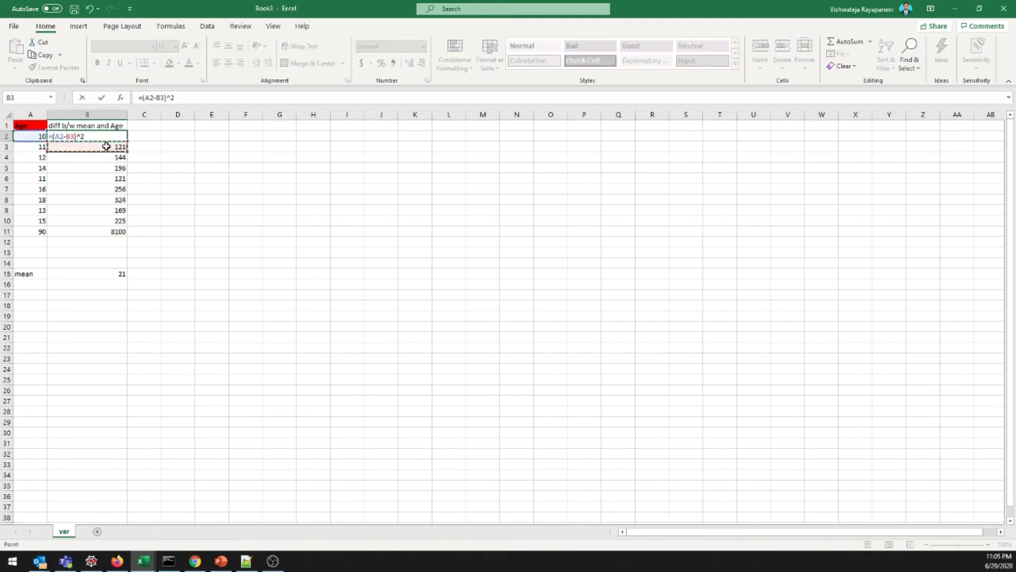
left_click_drag(106, 146, 106, 229)
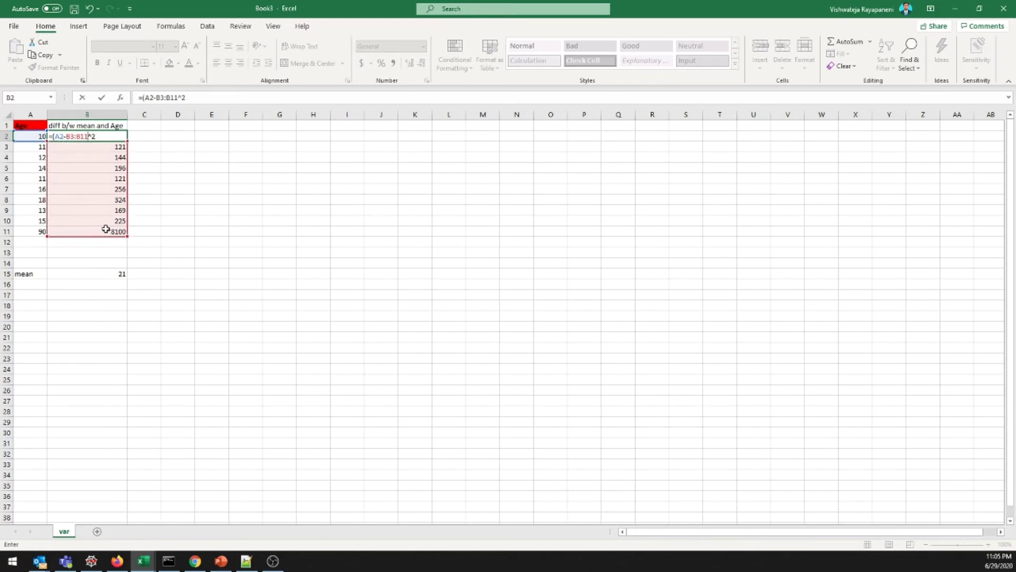
key("Escape")
Clear the wrong results in B2:B11 and rewrite B2 as =(A2-21)^2.
left_click_drag(115, 136, 112, 233)
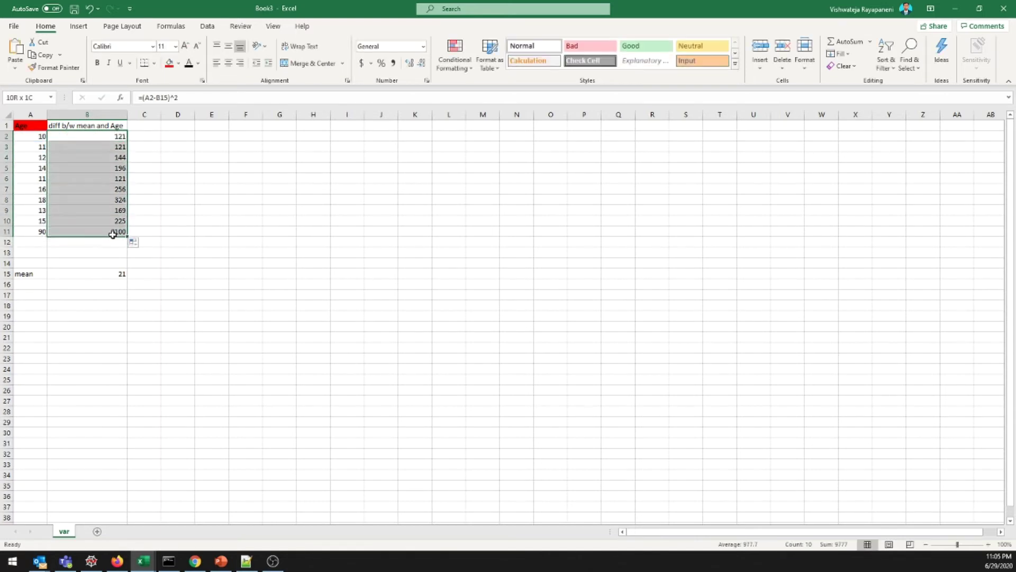
key("Delete")
left_click(98, 136)
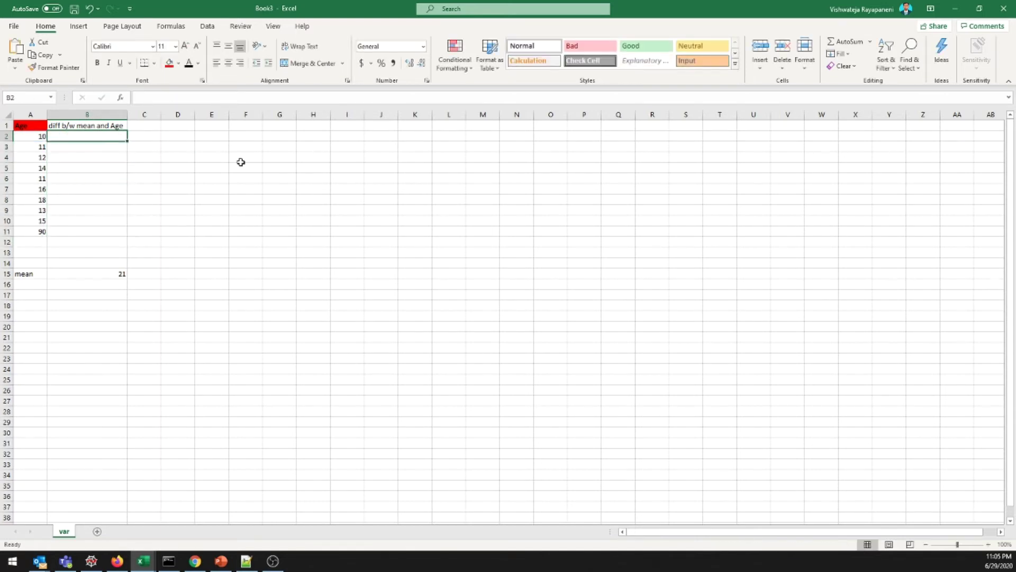
type("=(")
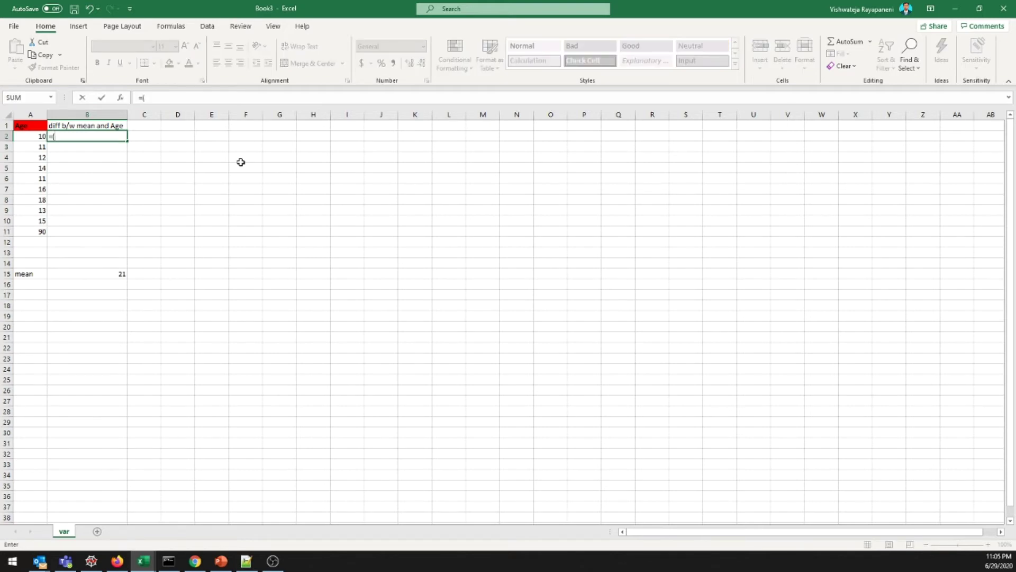
left_click(30, 137)
type("-21")
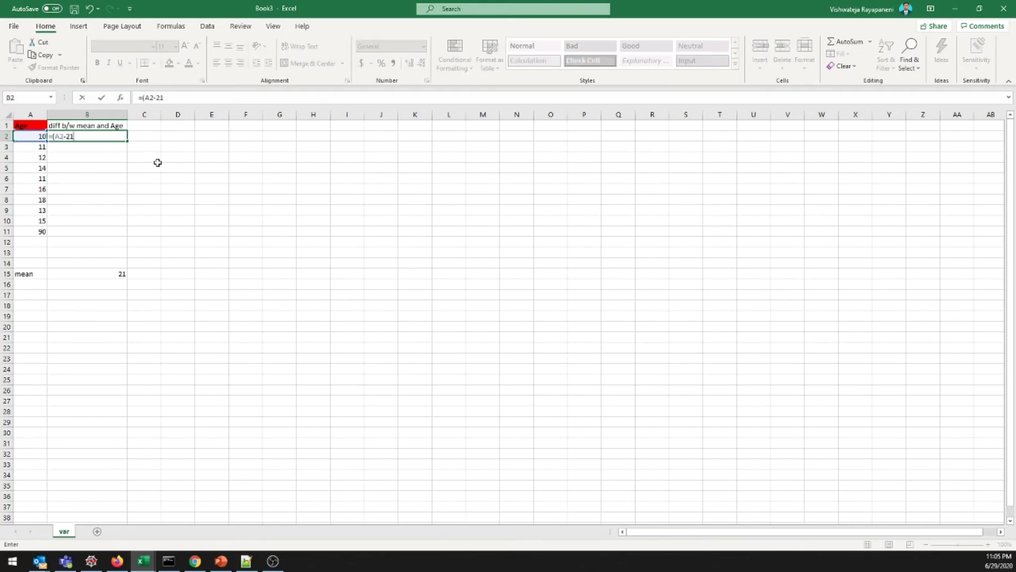
type(")^2")
key("Return")
Fill =(A2-21)^2 down to B11 and review the squared differences.
left_click(106, 137)
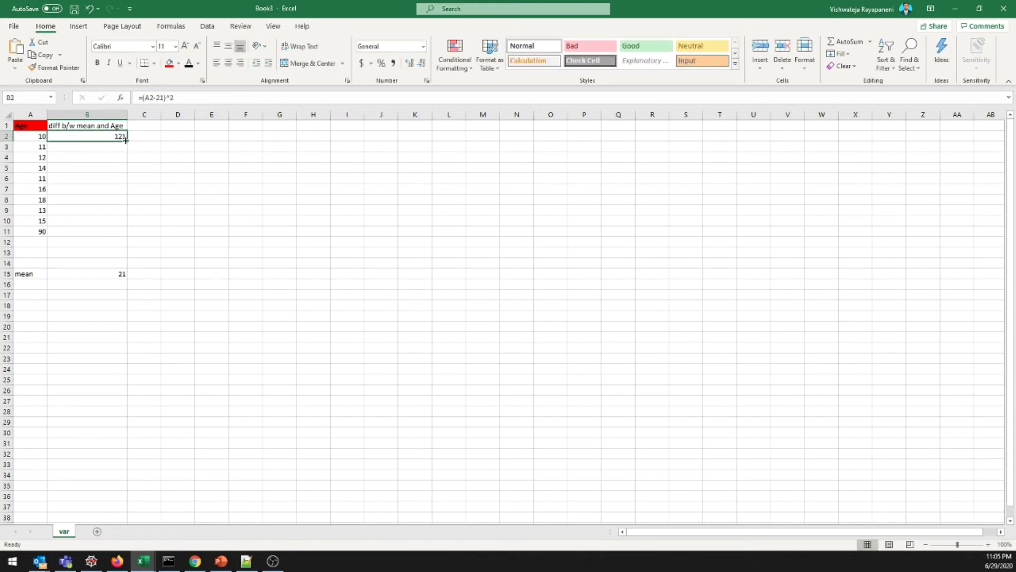
double_click(127, 141)
left_click(106, 210)
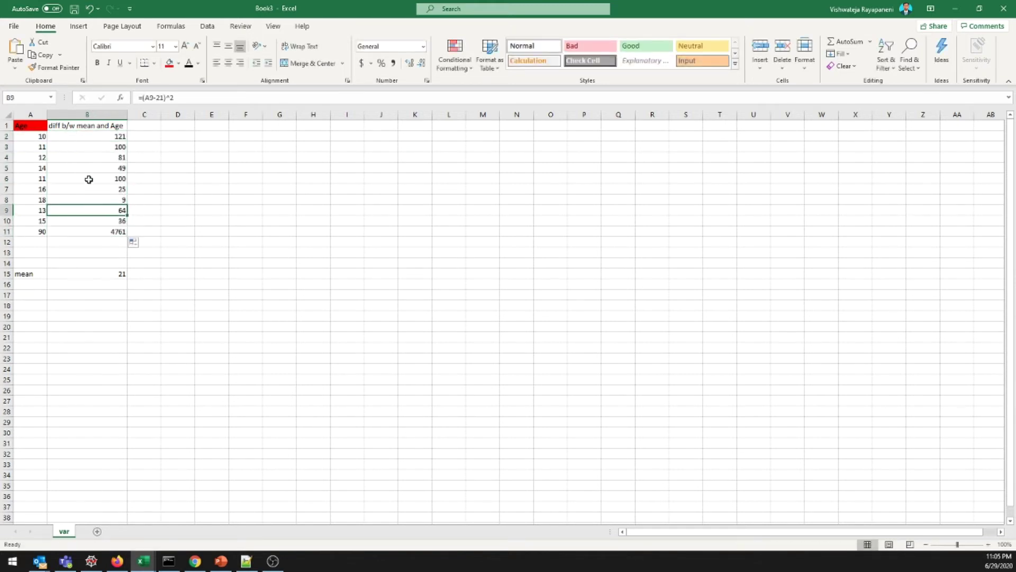
left_click_drag(91, 136, 101, 231)
left_click(93, 139)
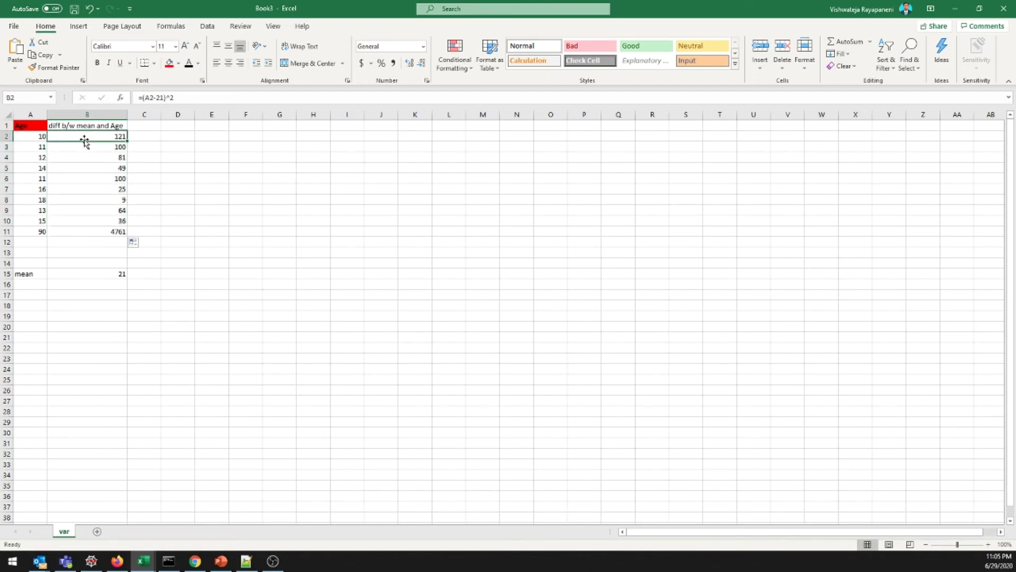
left_click(30, 137)
Label A16 'sum' and enter =SUM(B2:B11) in B16, totalling 5346.
left_click(120, 273)
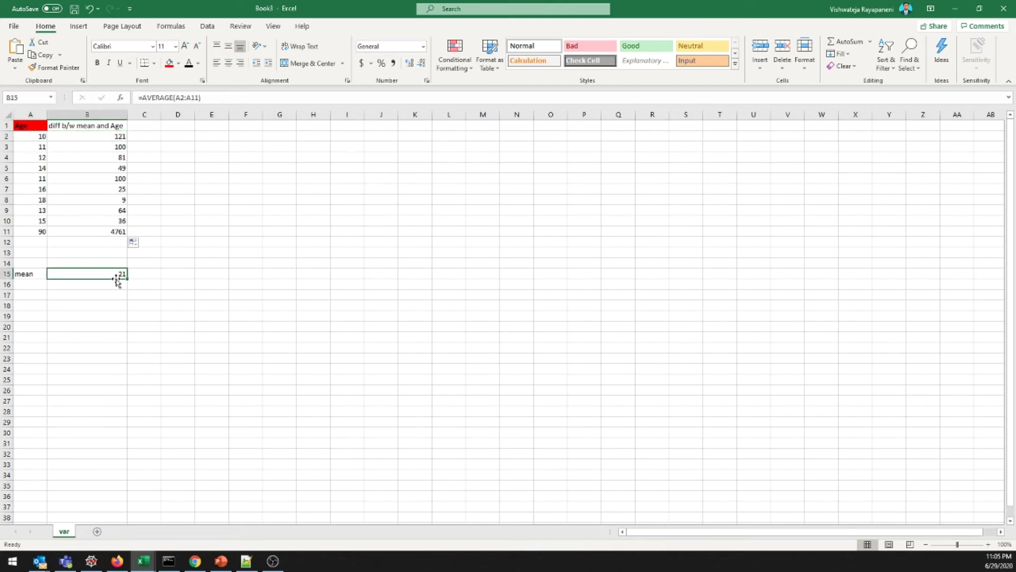
left_click(26, 286)
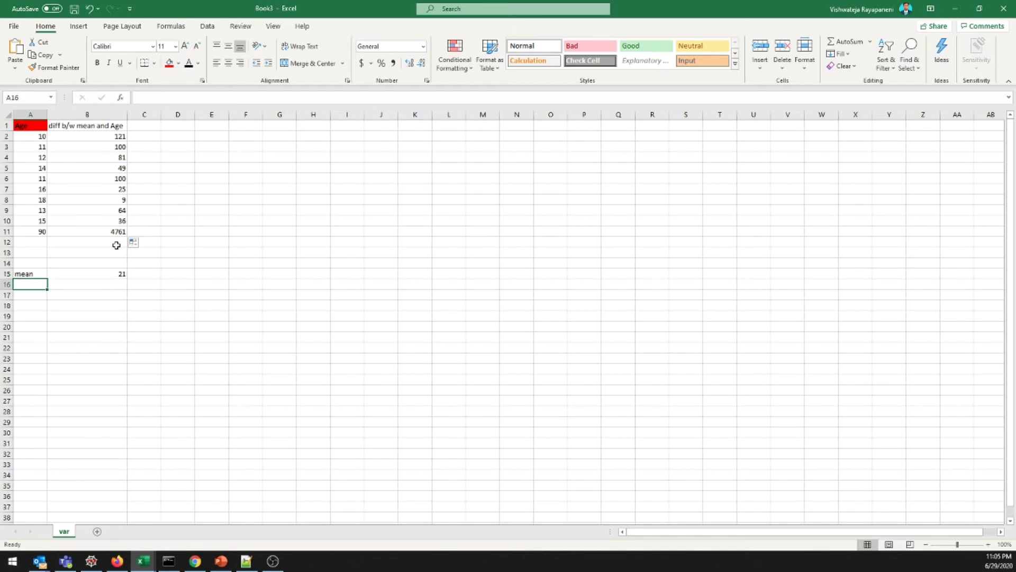
left_click_drag(111, 138, 111, 233)
left_click(20, 285)
type("sum")
left_click(116, 284)
type("=sum(")
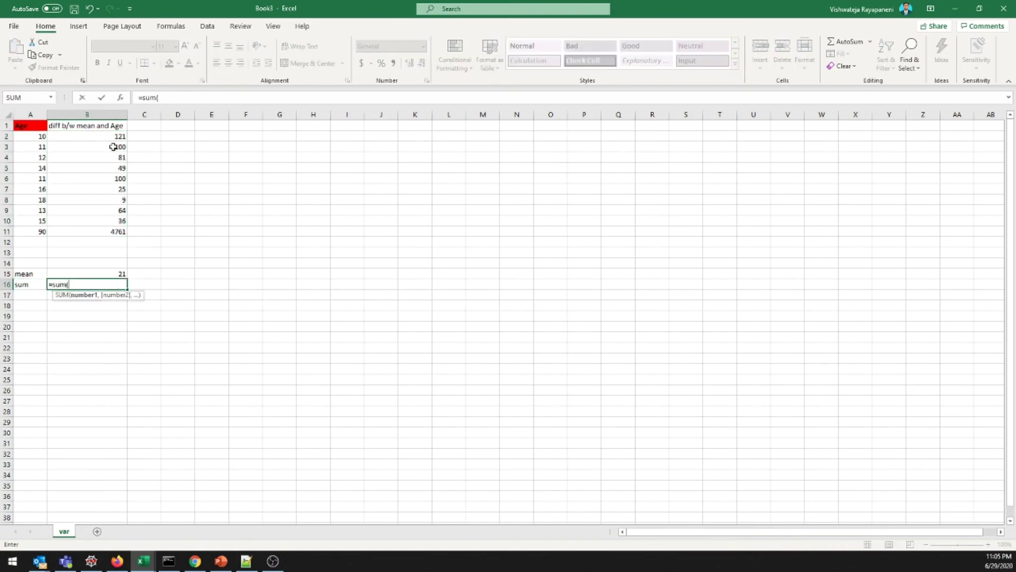
left_click_drag(113, 138, 111, 232)
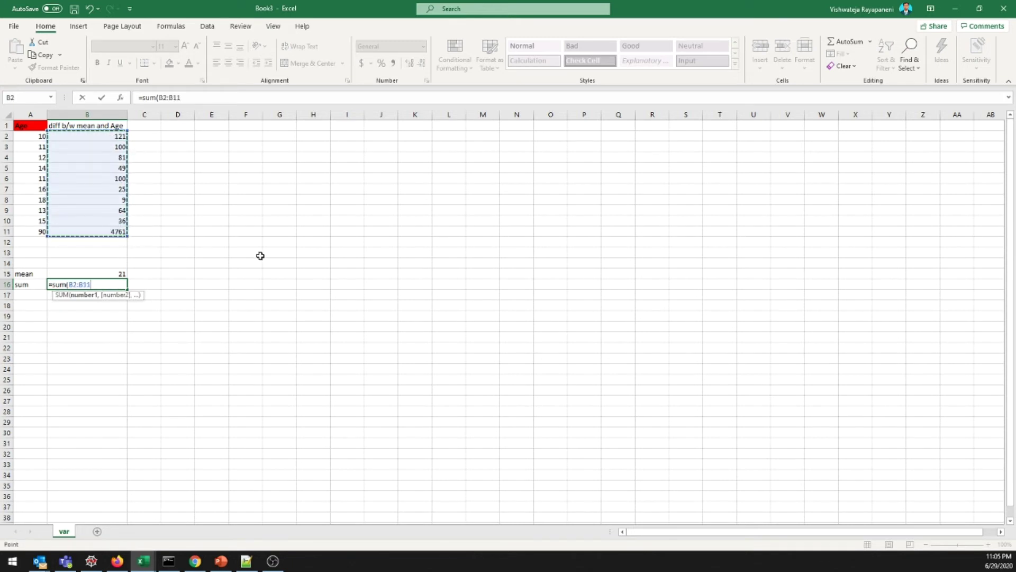
type(")")
key("Return")
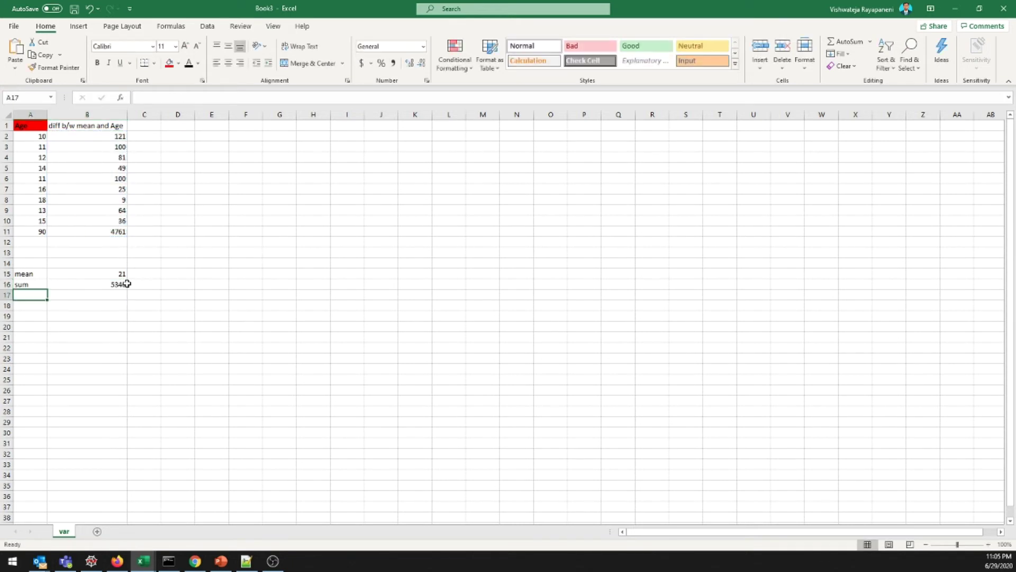
left_click(125, 283)
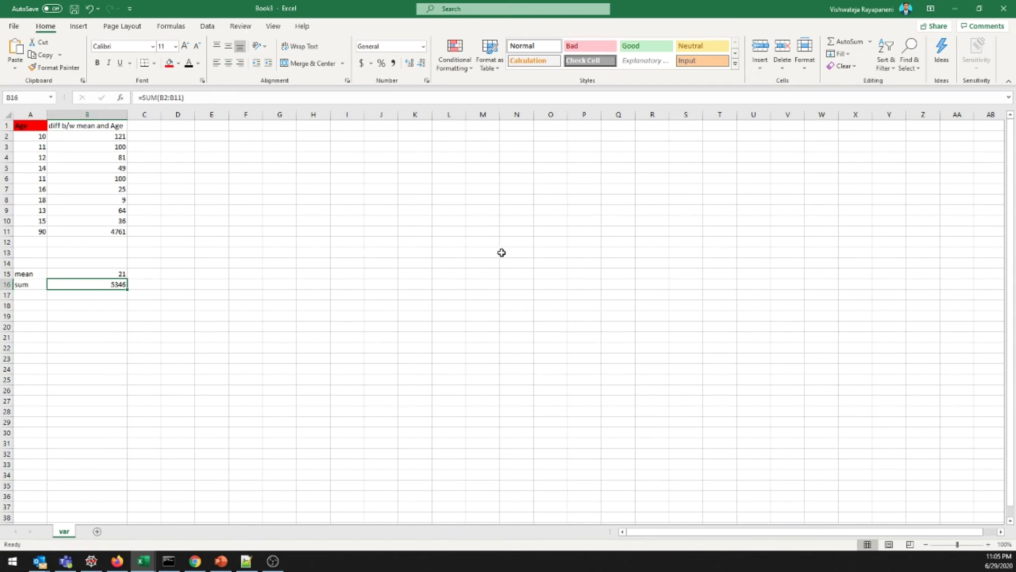
left_click(118, 561)
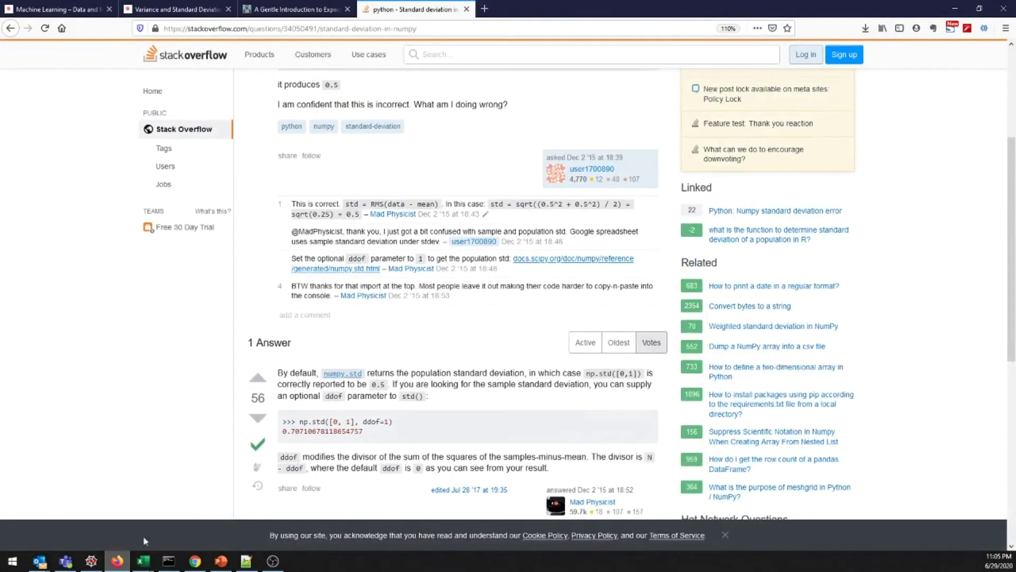
Scroll to the Variance and Standard Deviation article's formulas and close the other two article tabs.
left_click(175, 9)
scroll(312, 281, "down", 3)
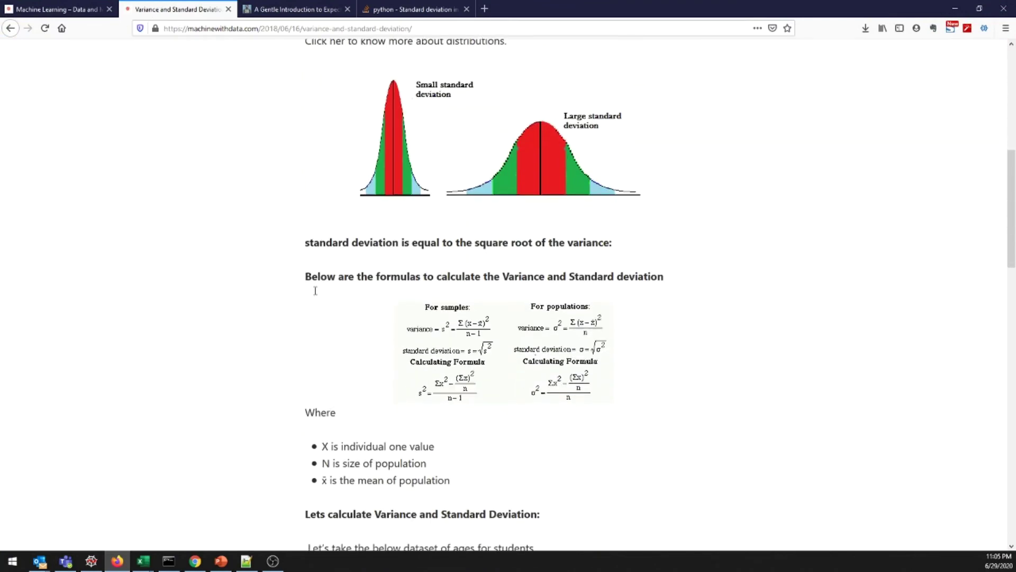
scroll(324, 319, "down", 1)
left_click(347, 9)
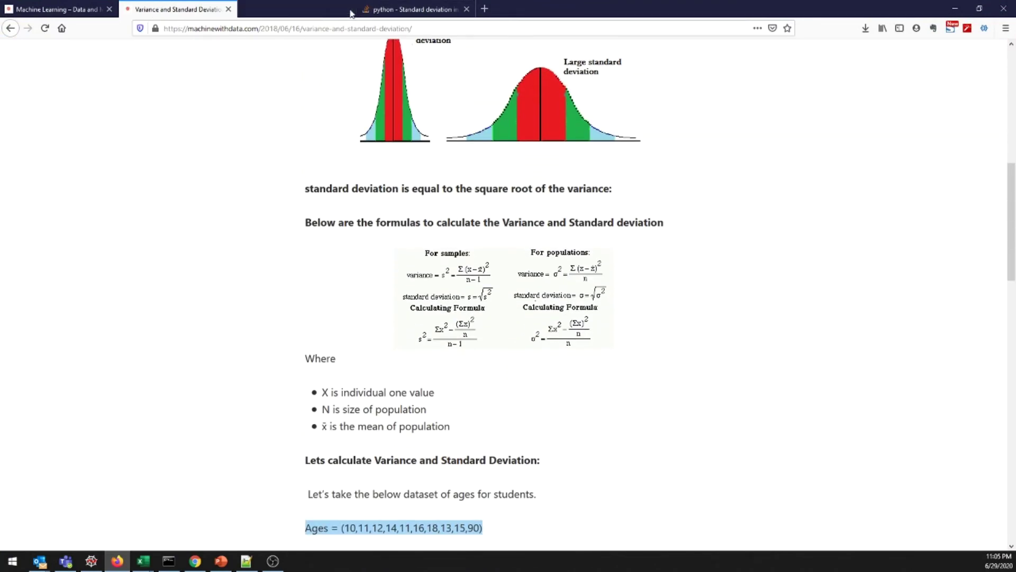
left_click(347, 9)
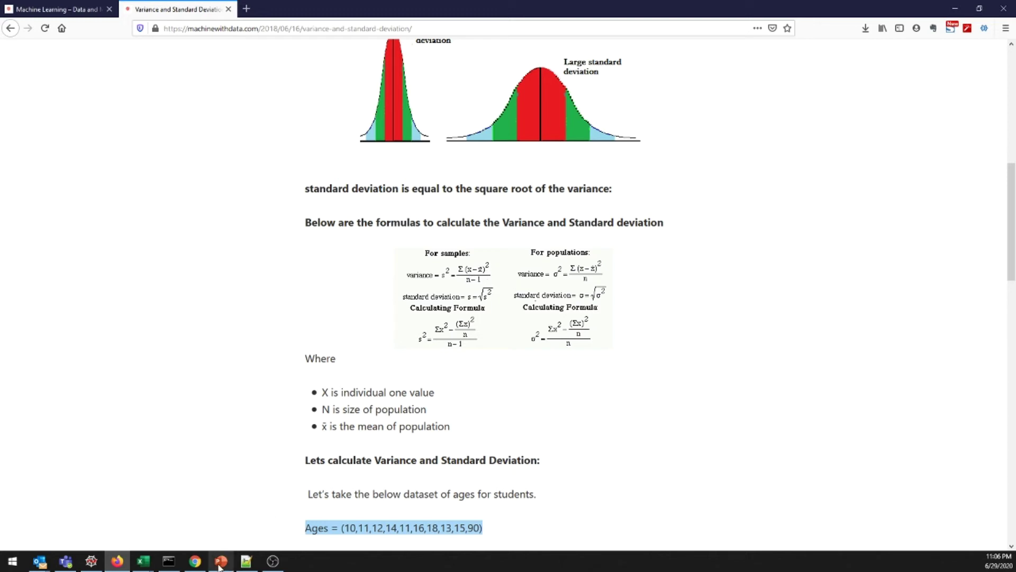
left_click(141, 565)
Divide the sum in B16 to put the variance, 594, in B17.
left_click(190, 511)
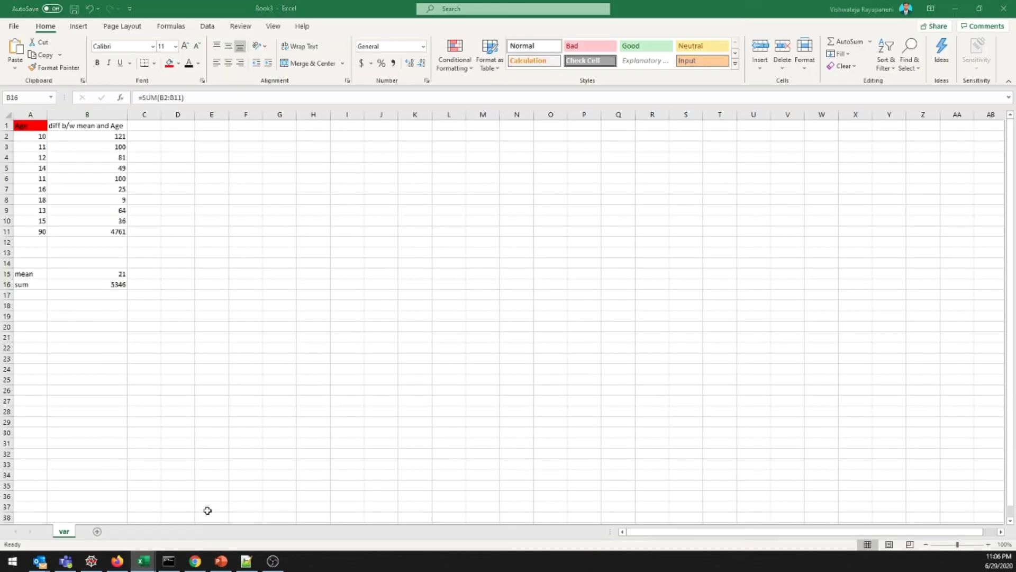
left_click(36, 296)
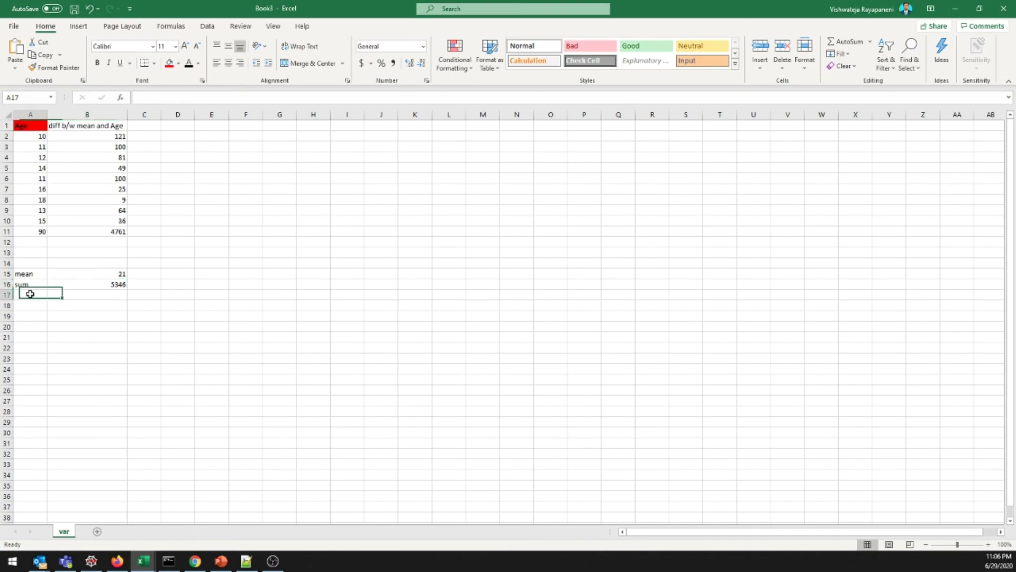
left_click(117, 561)
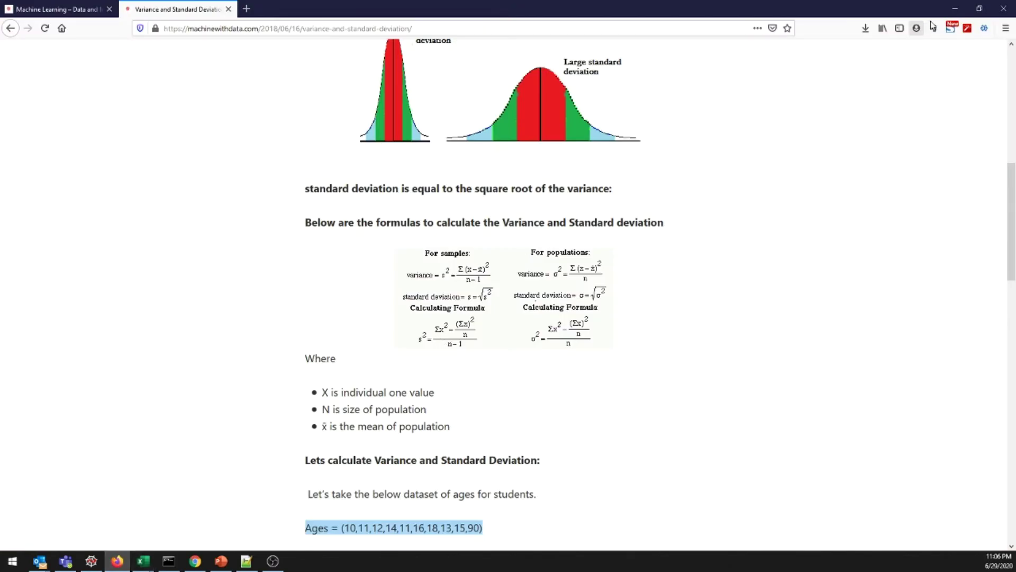
left_click(955, 9)
left_click(96, 294)
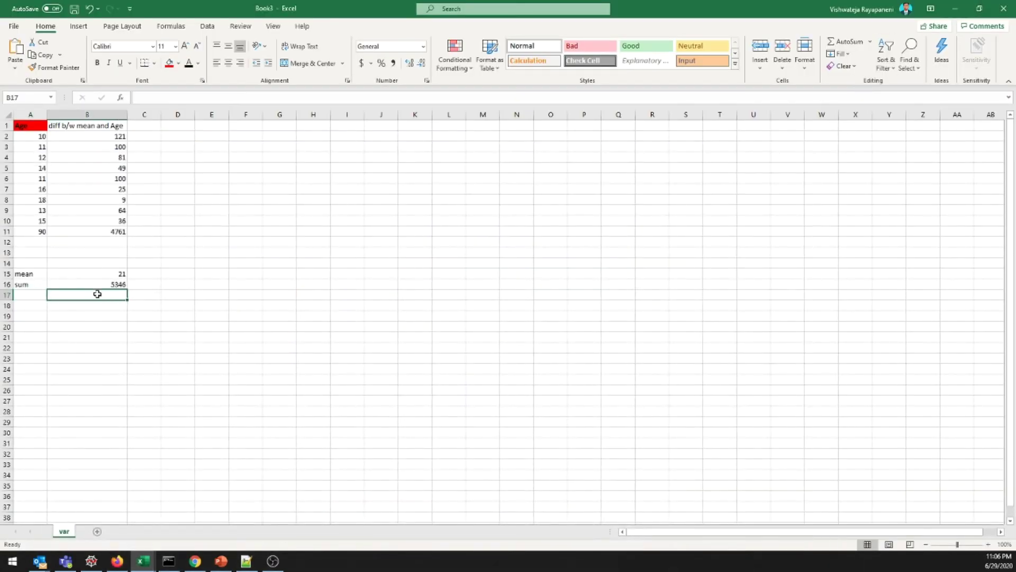
type("=")
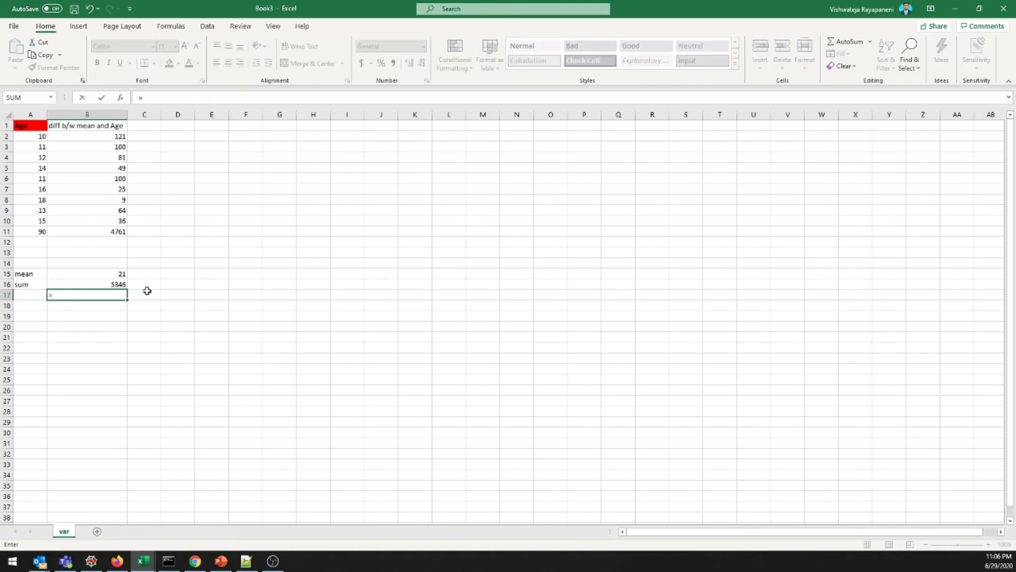
left_click(118, 285)
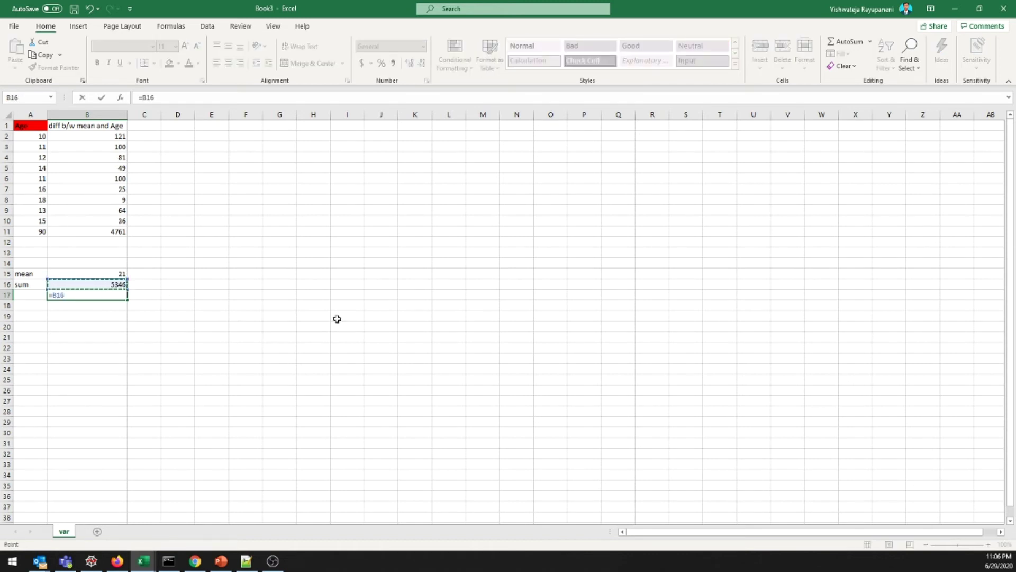
type("/9")
key("Return")
left_click(110, 294)
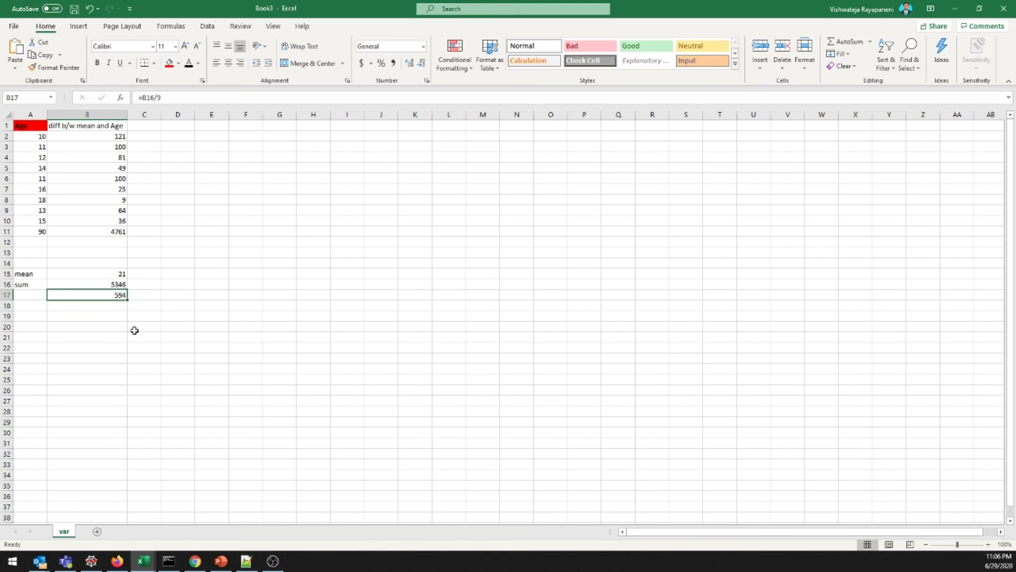
Enter =SQRT(B17) in B18 for a standard deviation of 24.37211521.
left_click(89, 306)
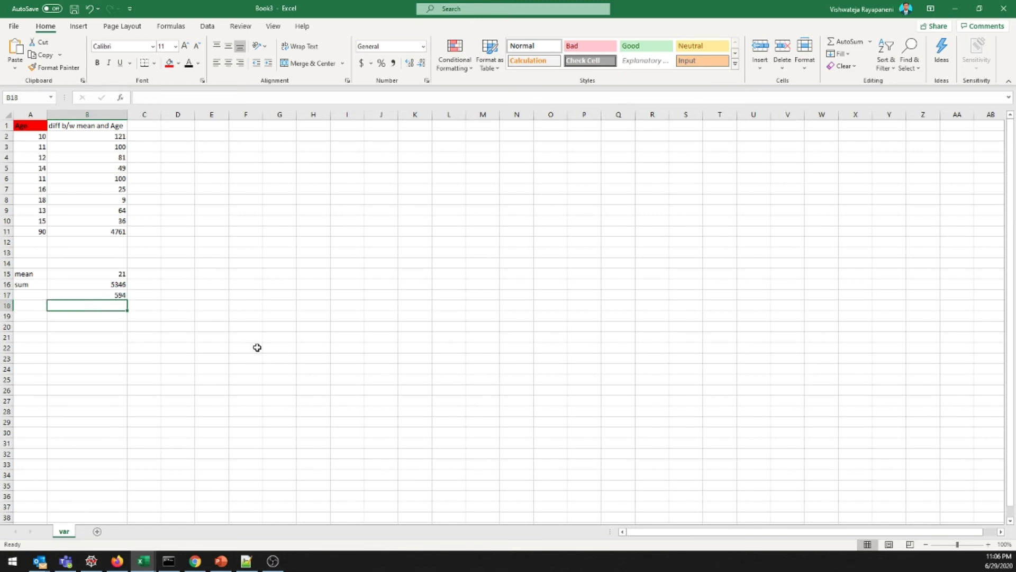
type("=sqr")
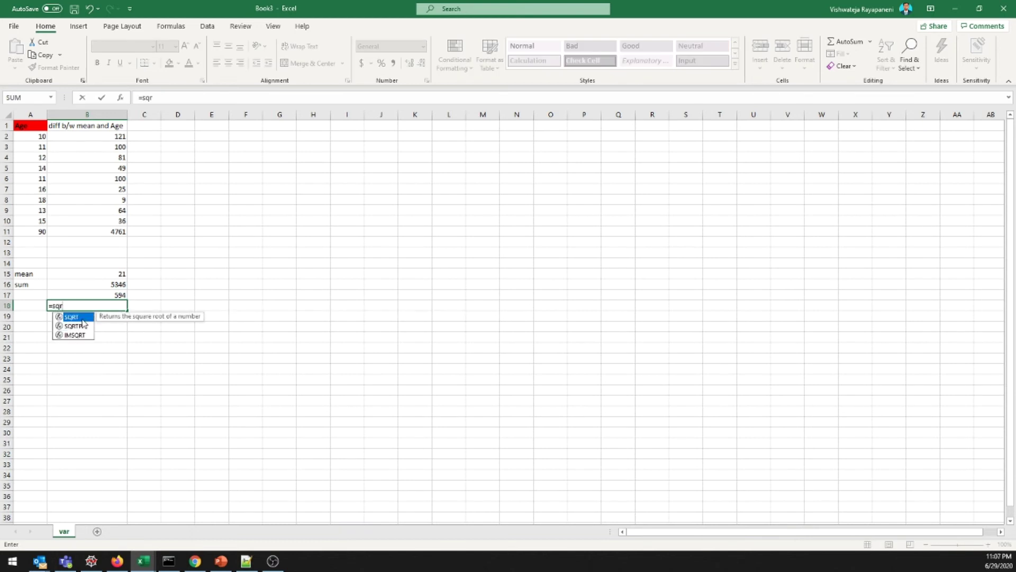
double_click(68, 318)
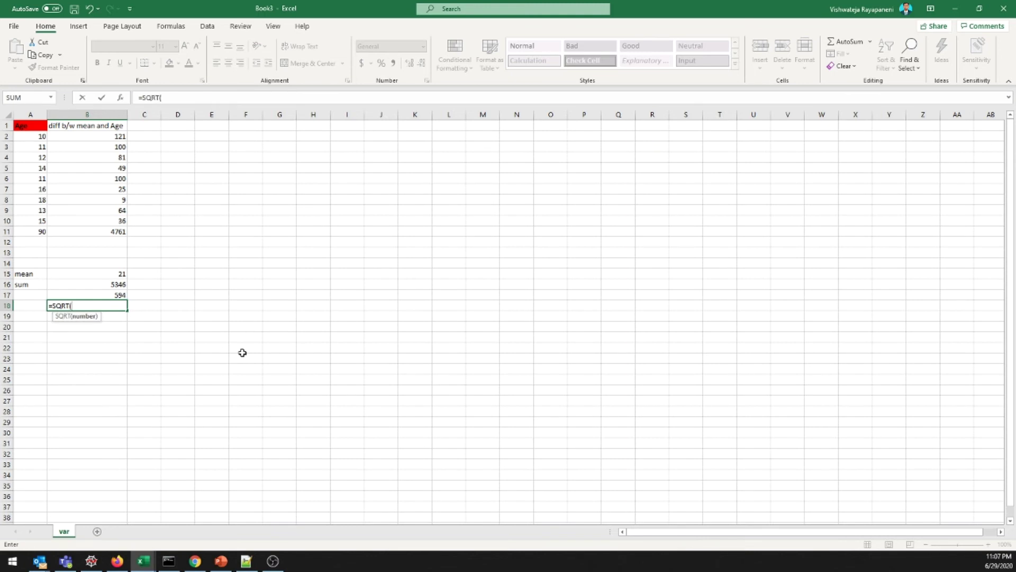
left_click(103, 296)
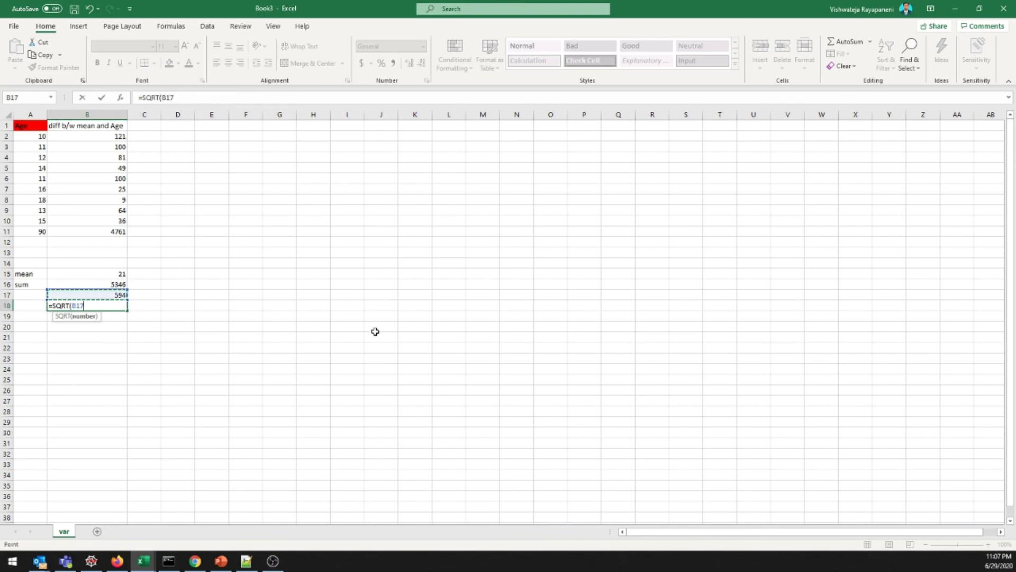
type(")")
key("Return")
left_click(112, 306)
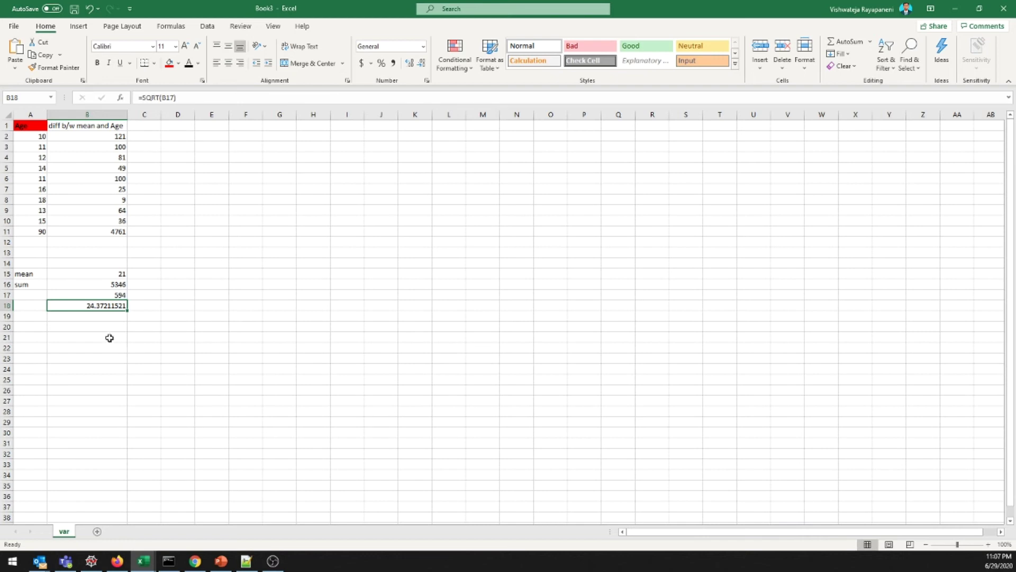
left_click(125, 339)
Enter =VAR.S(A2:A11) in D18, returning 594 to match the manual variance.
left_click(153, 316)
left_click(180, 305)
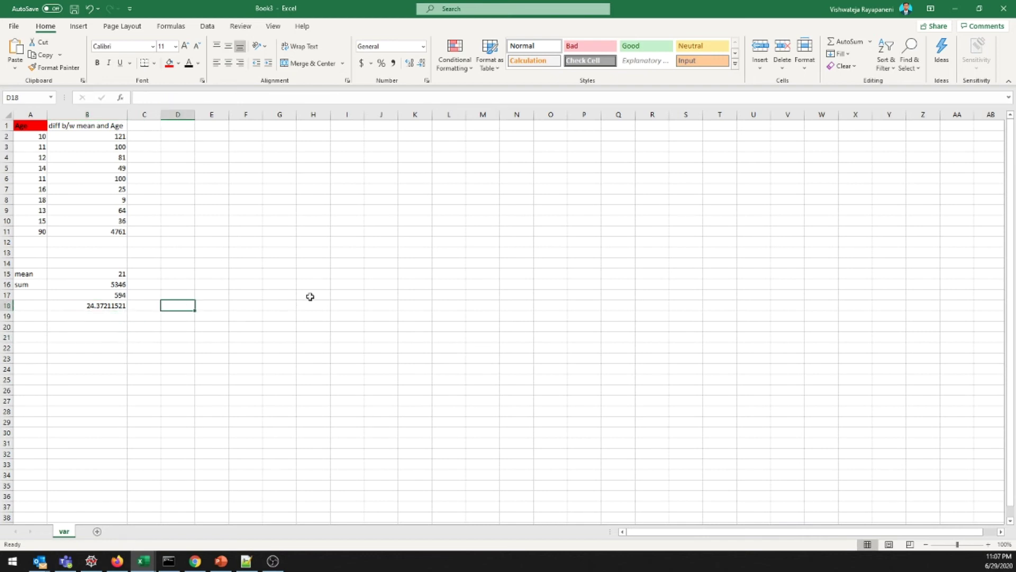
type("=var")
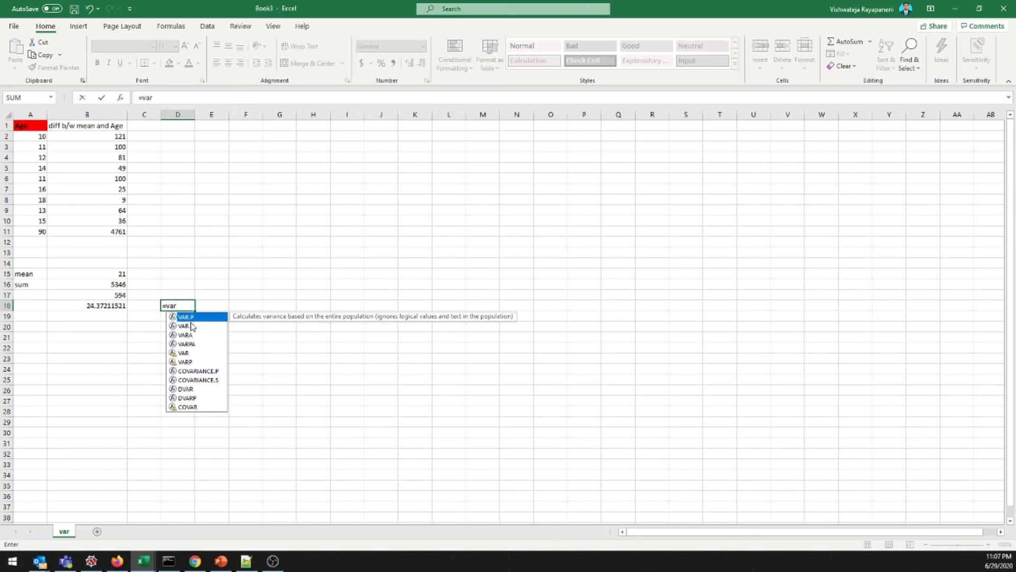
double_click(185, 326)
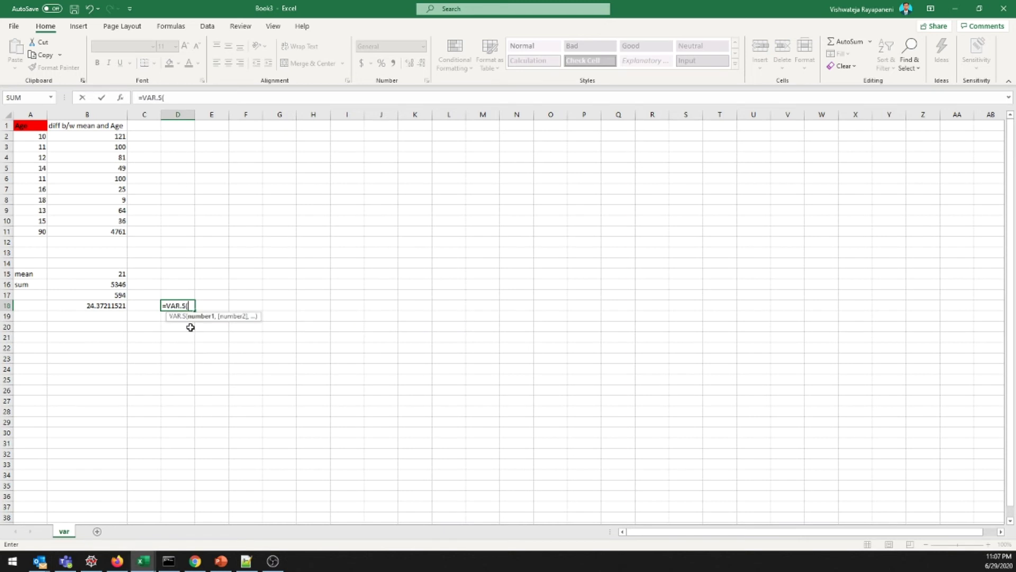
left_click_drag(40, 137, 18, 229)
type(")")
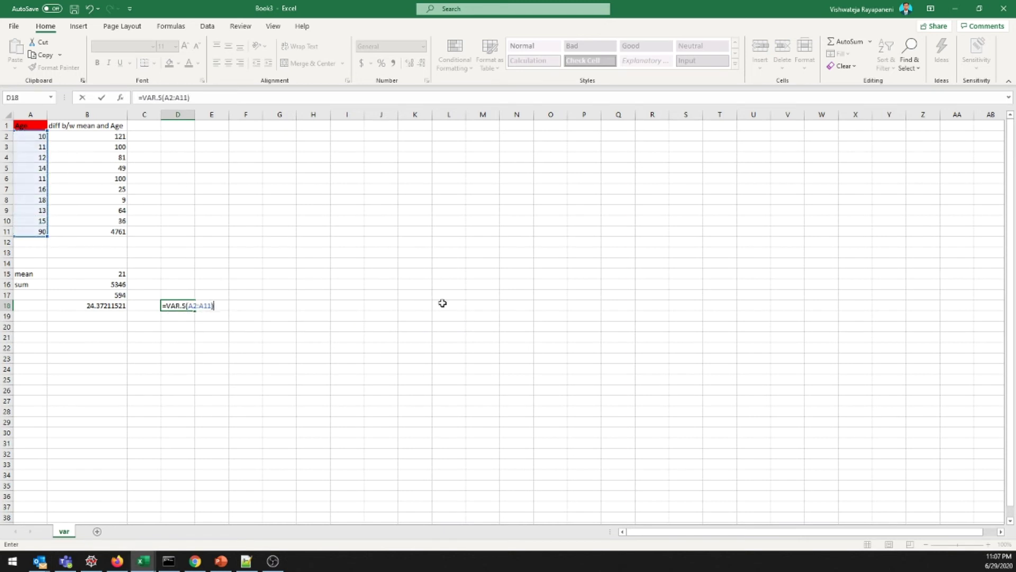
key("Return")
left_click(112, 295)
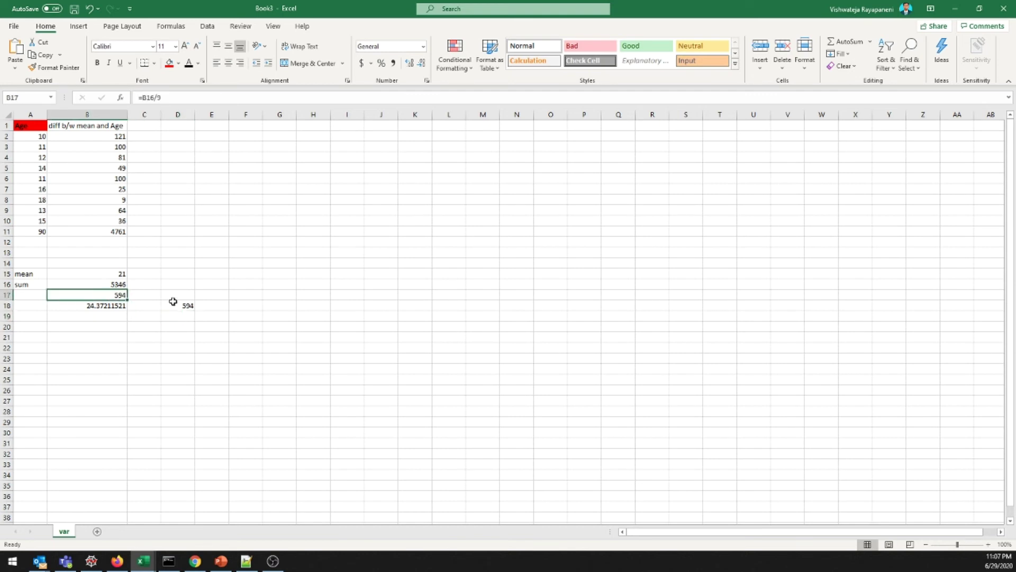
left_click(173, 301)
Enter =STDEV.S(A2:A11) in D19 and compare it with the manual 24.37 in B18.
left_click(177, 316)
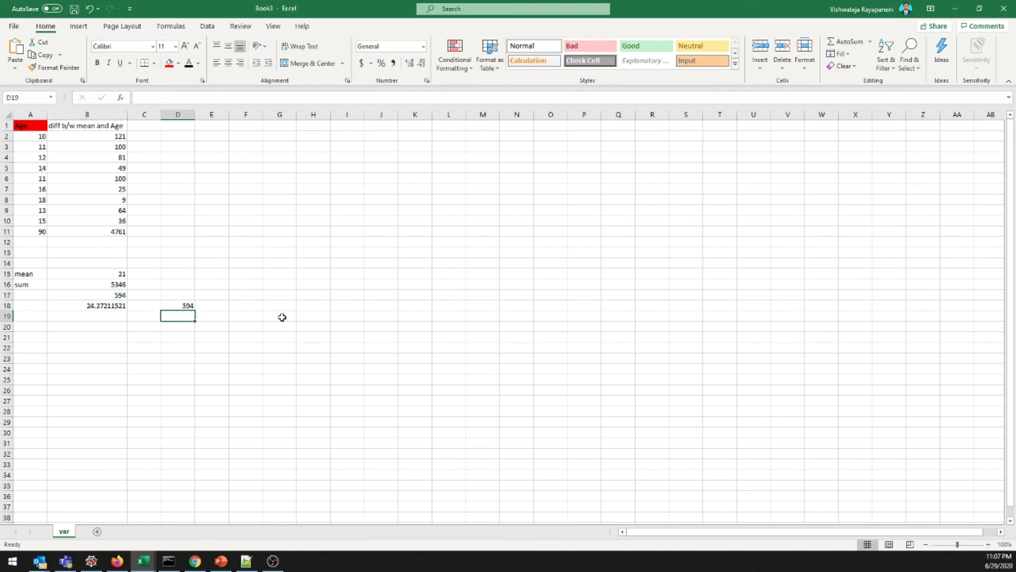
type("=st")
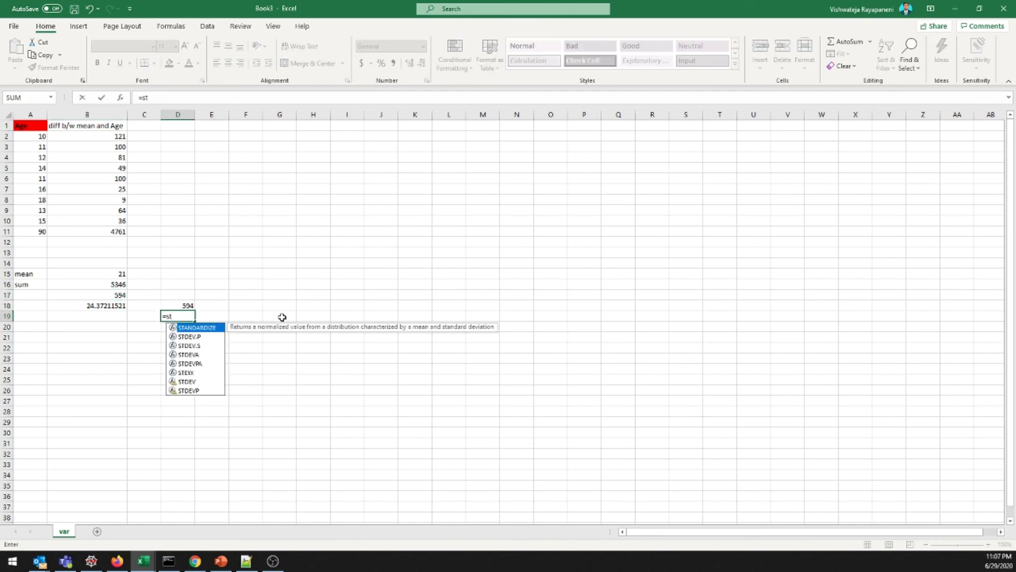
double_click(200, 345)
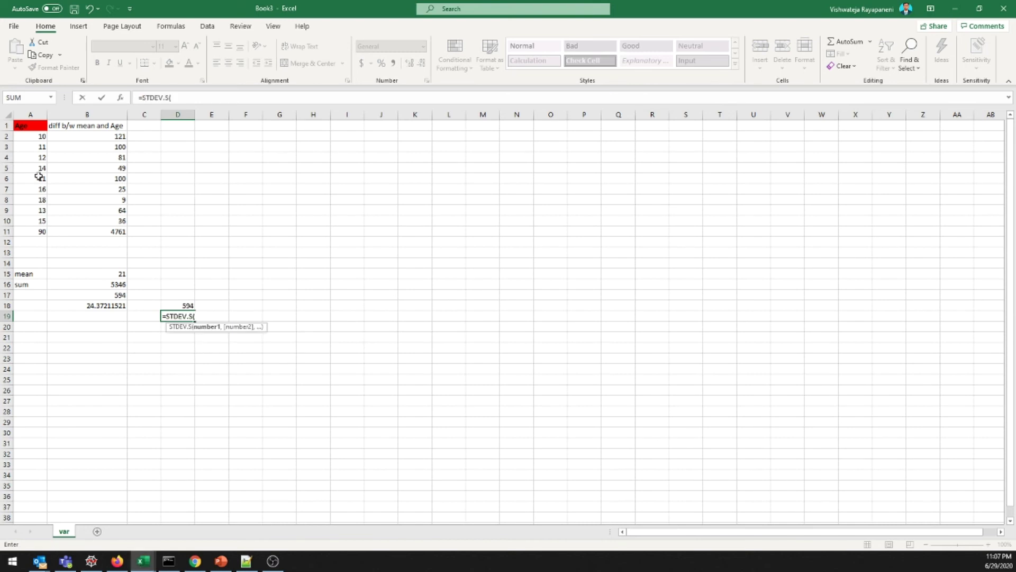
left_click_drag(34, 136, 32, 232)
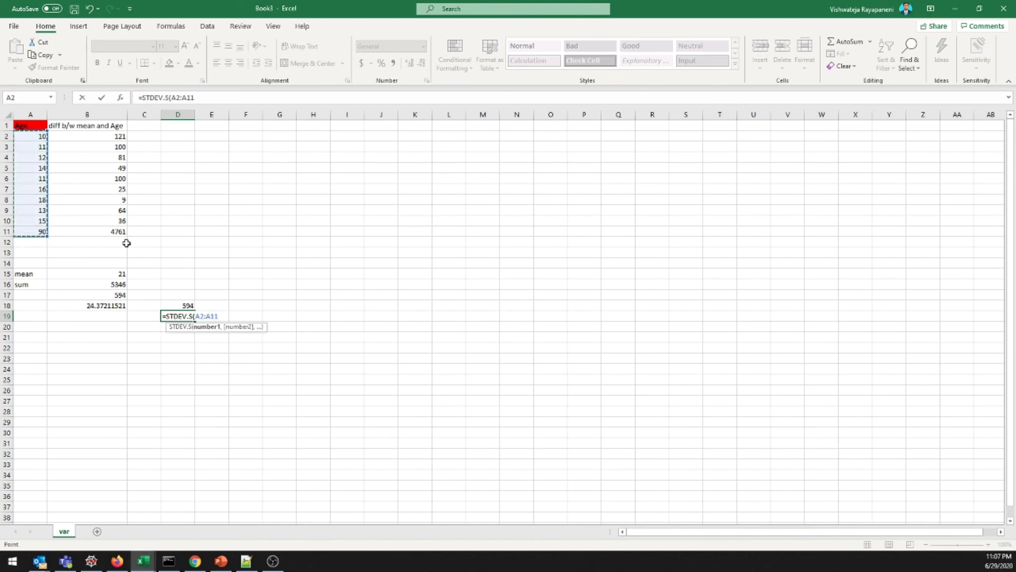
type(")")
key("Return")
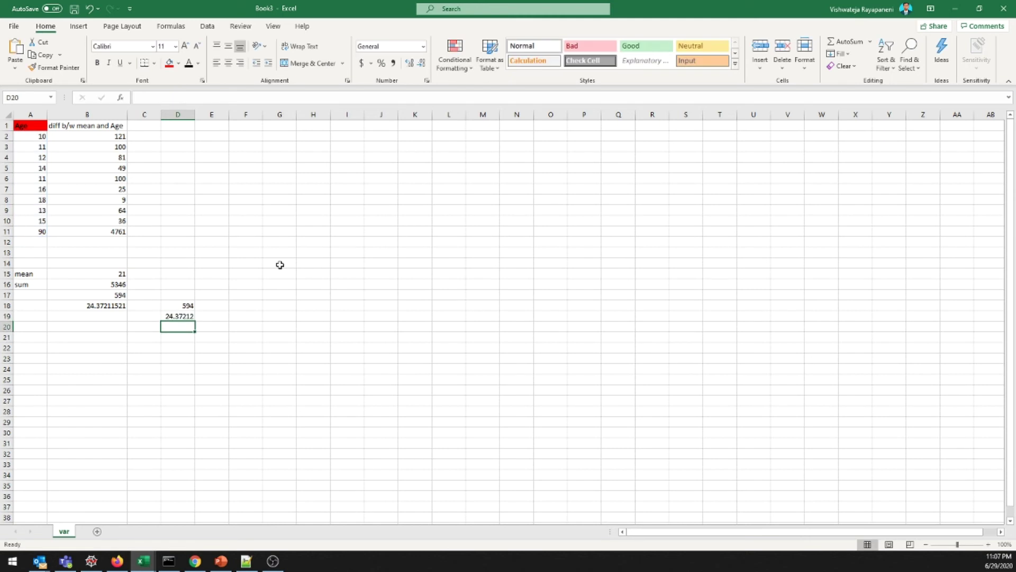
left_click_drag(102, 294, 191, 315)
left_click(186, 316)
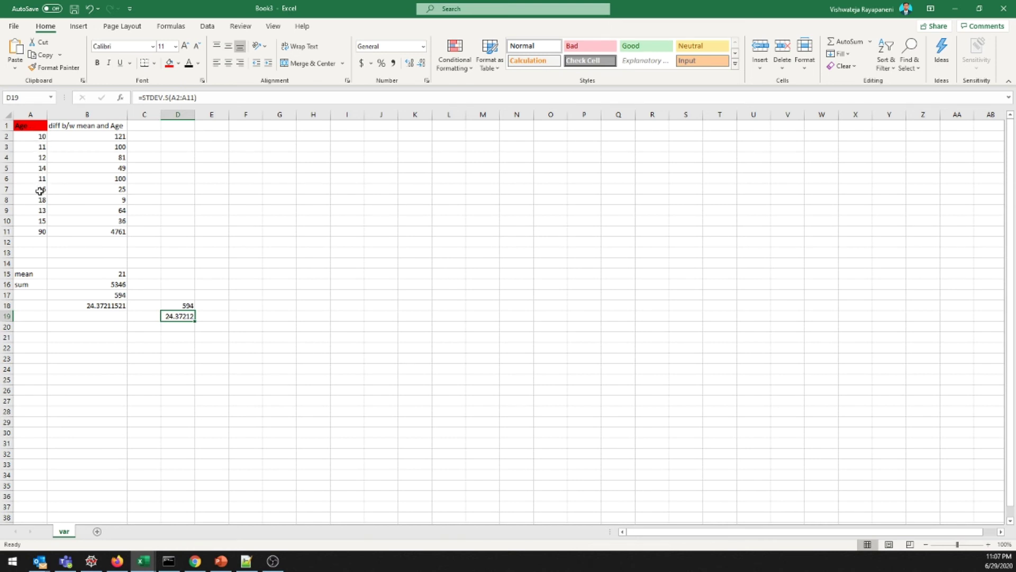
left_click(112, 273)
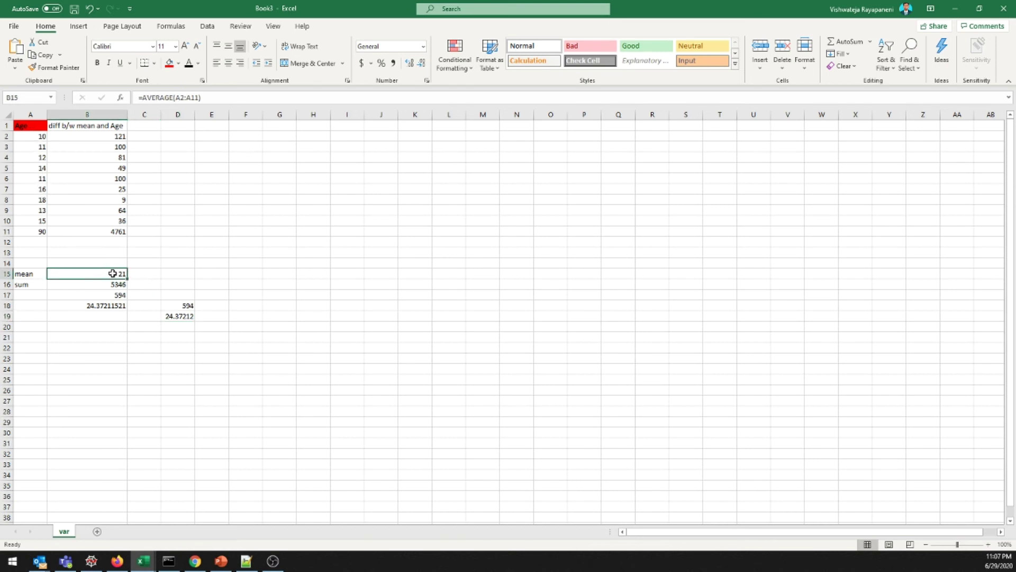
Add 'import numpy as np' on line 8 of var.py and run it with F9.
left_click(91, 561)
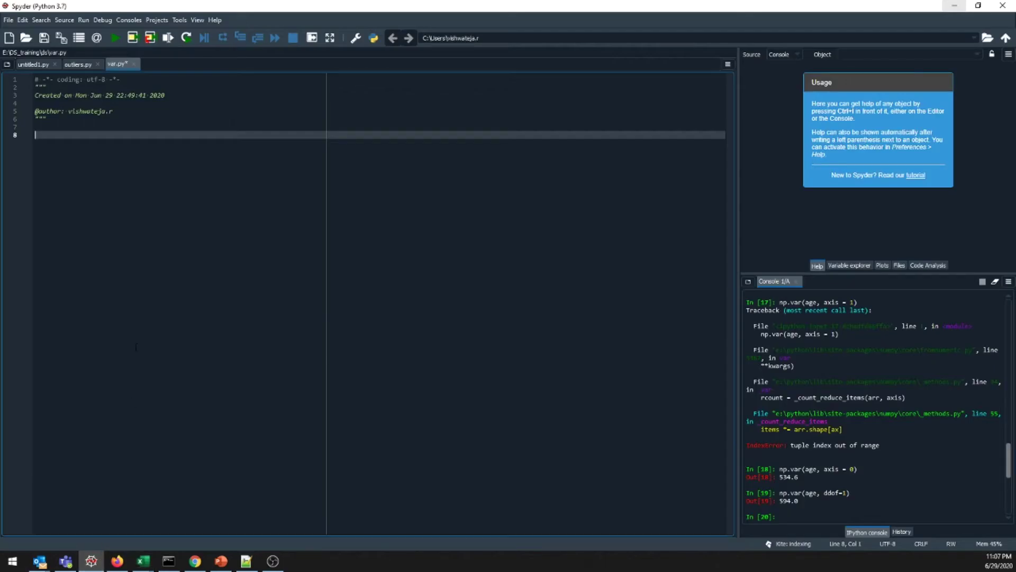
left_click(122, 245)
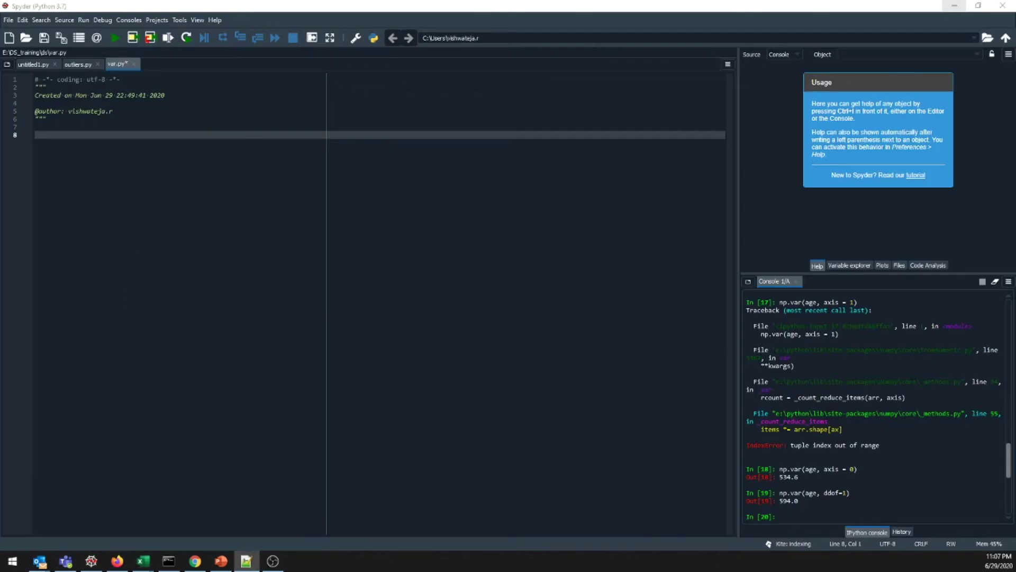
left_click(147, 134)
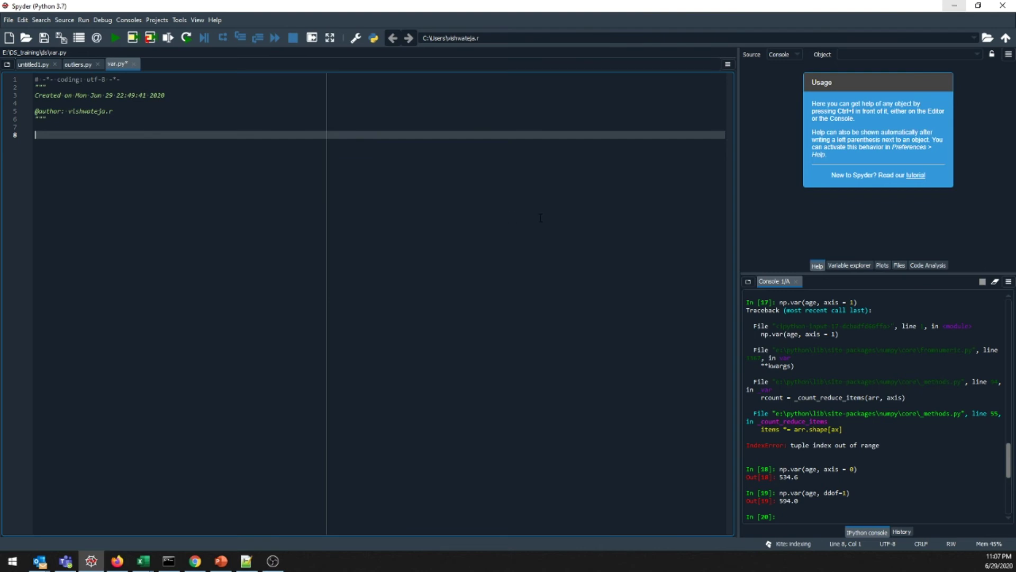
type("import numpy as np")
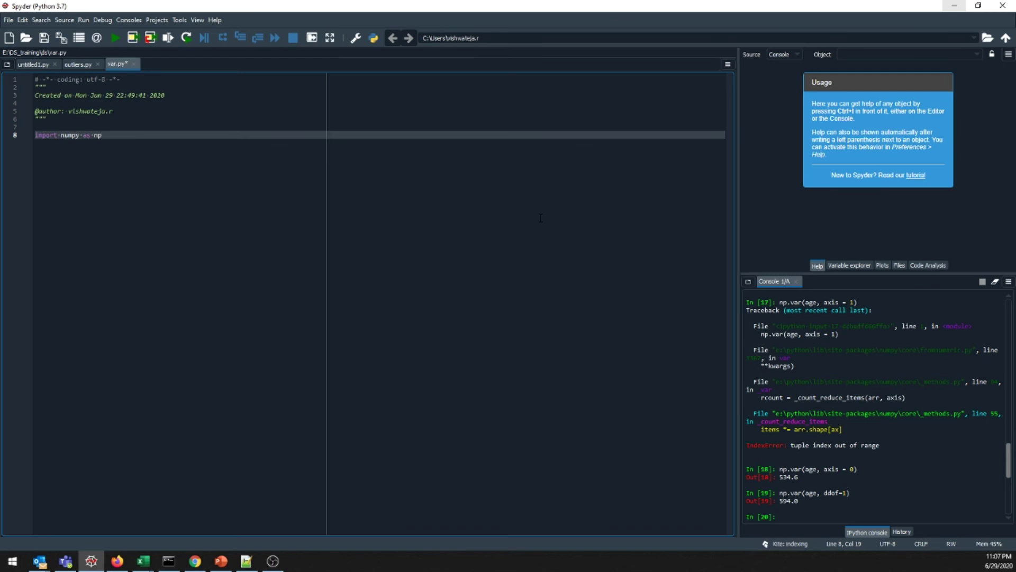
key("F9")
key("Return")
key("Return")
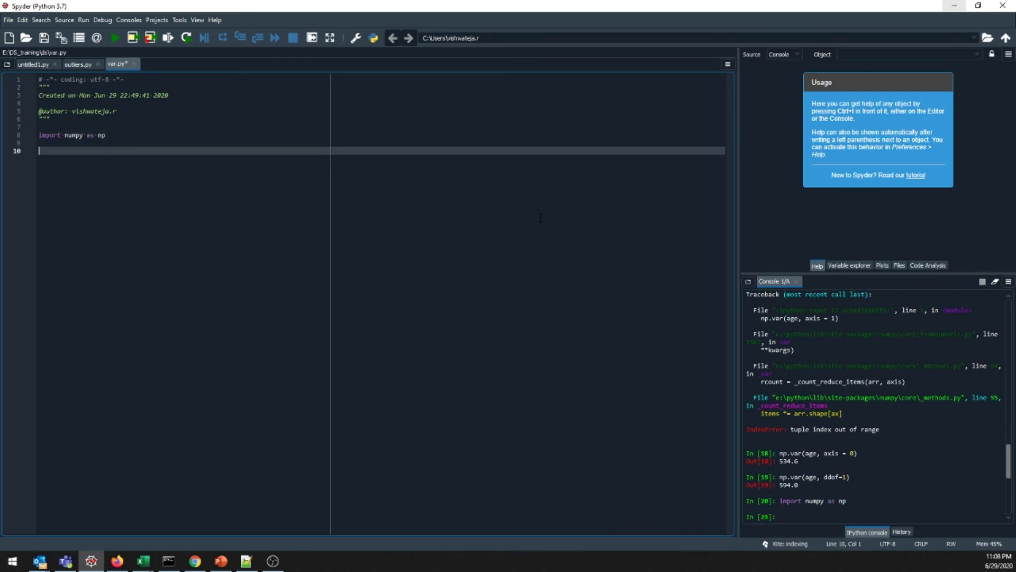
Select the Ages dataset line in the Firefox variance article.
left_click(117, 561)
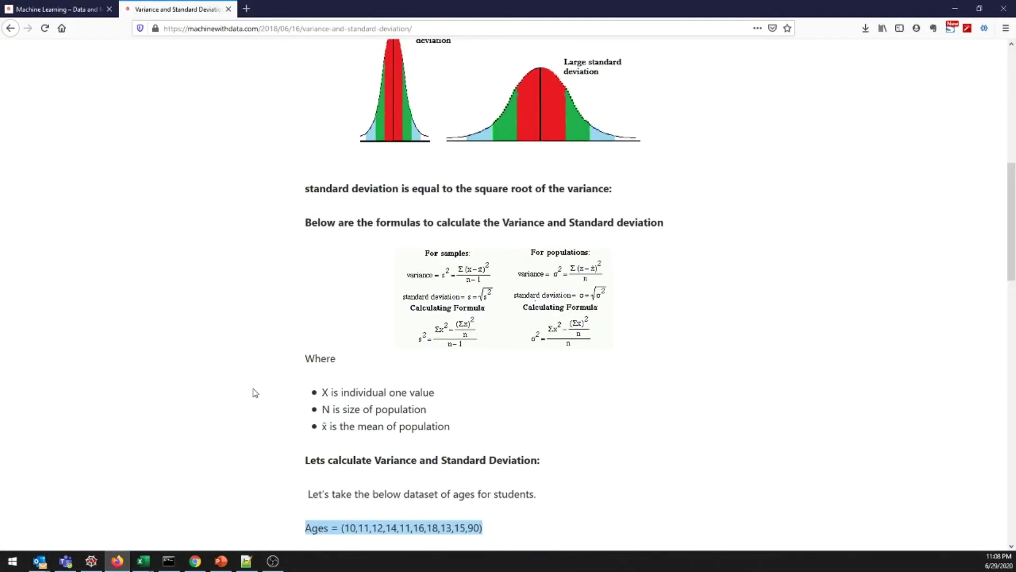
scroll(308, 388, "down", 1)
scroll(318, 388, "down", 3)
triple_click(348, 366)
key("ctrl+c")
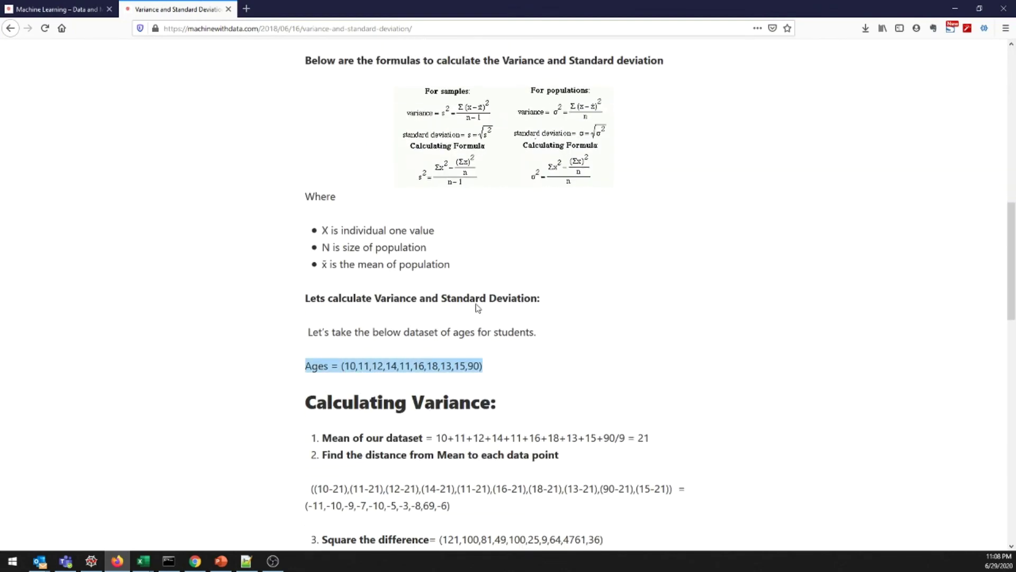
left_click(954, 9)
Paste the Ages tuple and add age = np.array(Ages), running each line with F9.
key("ctrl+v")
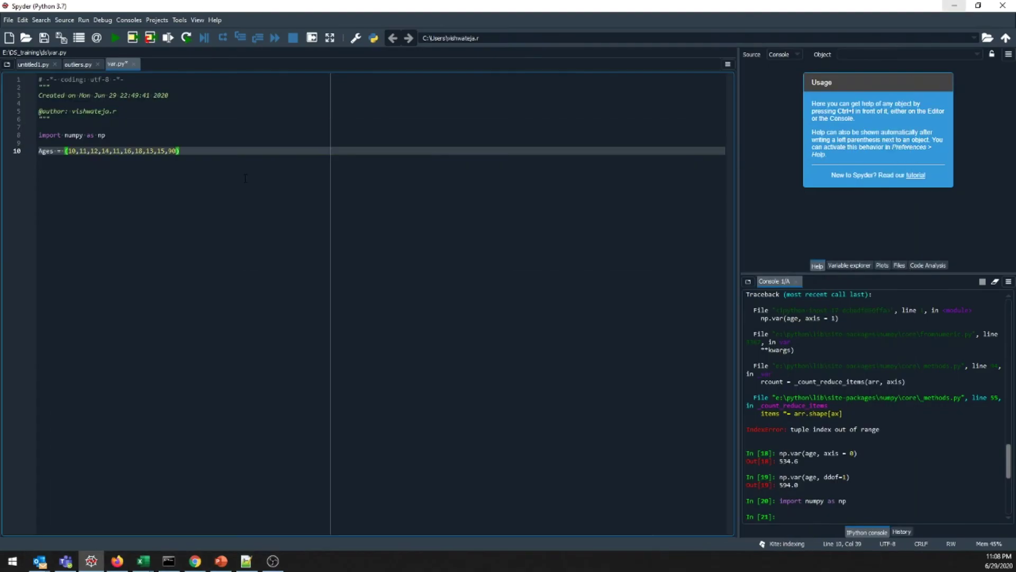
key("F9")
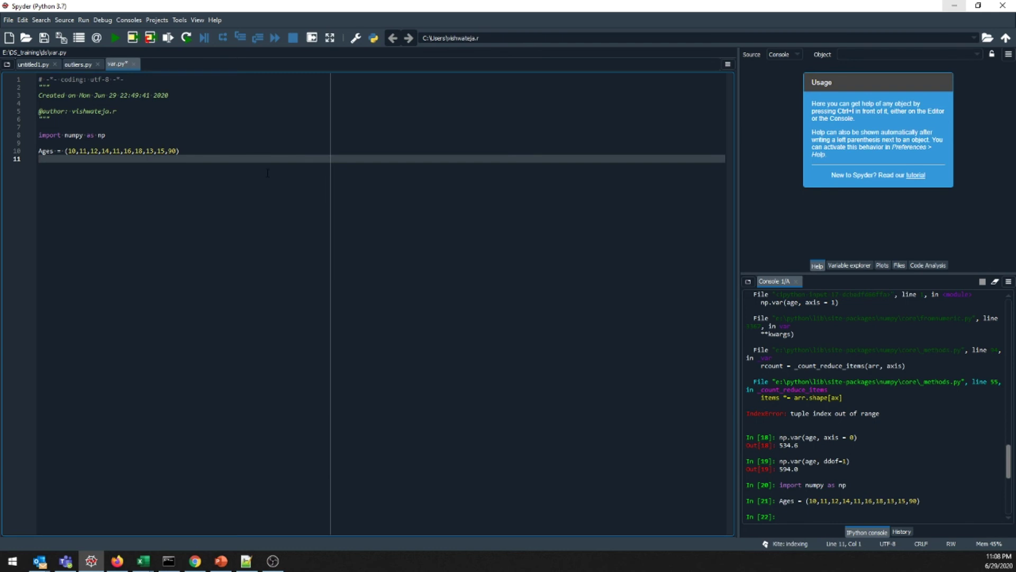
key("Return")
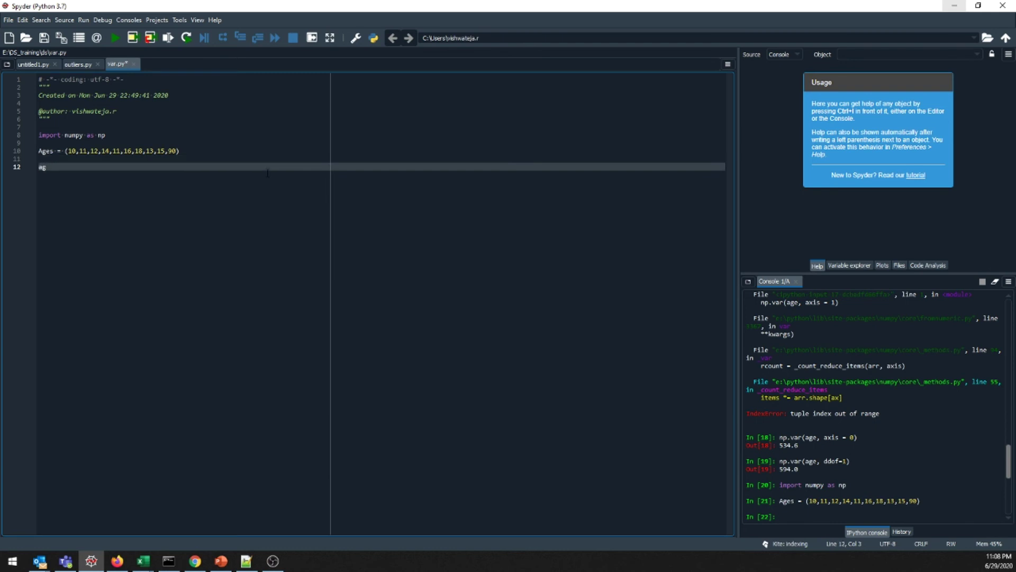
type("age = np.array()")
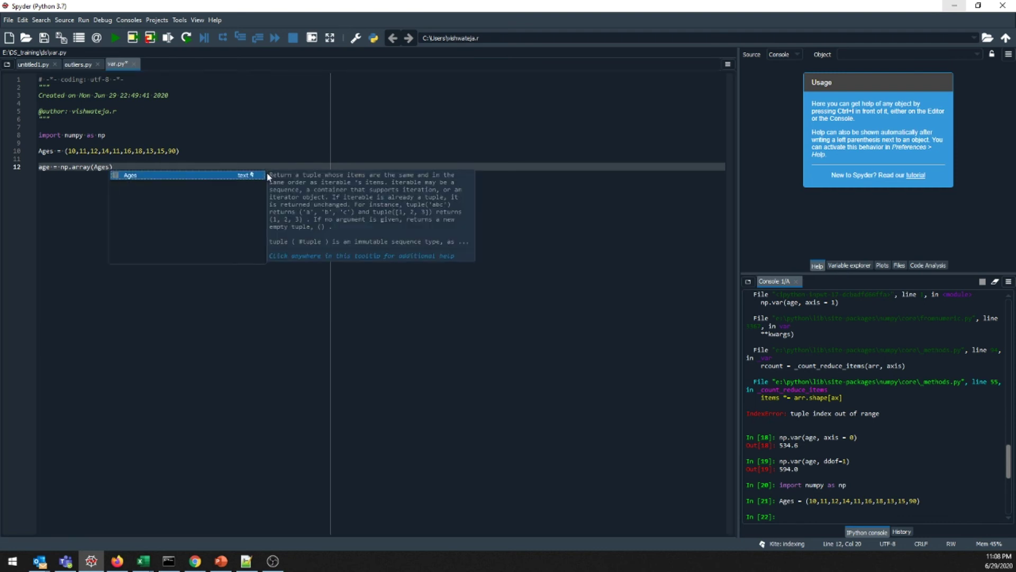
key("F9")
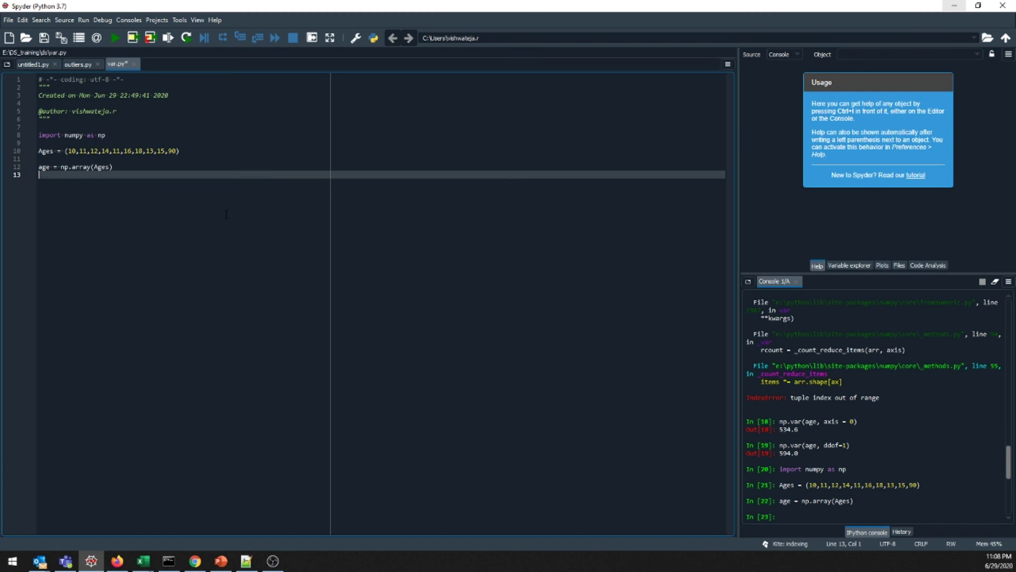
key("Return")
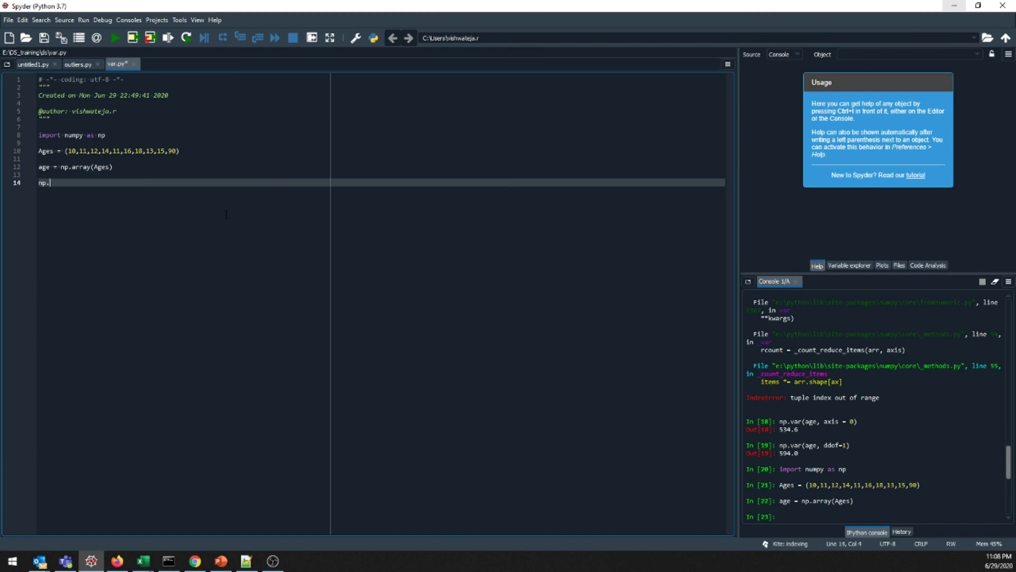
Run np.var(age) to get the variance 534.6, then return to the Excel workbook.
type("np.var()age")
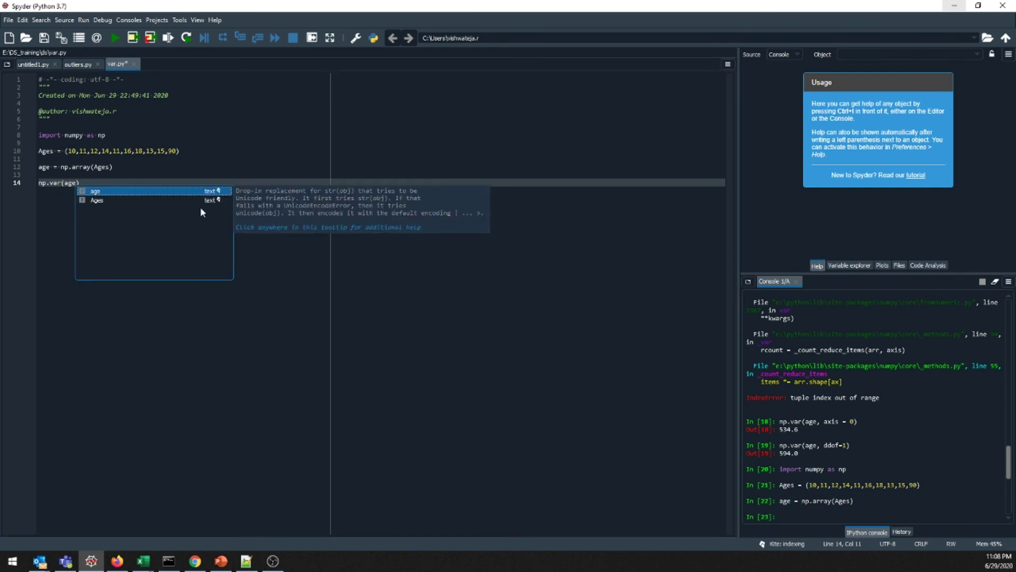
left_click(177, 180)
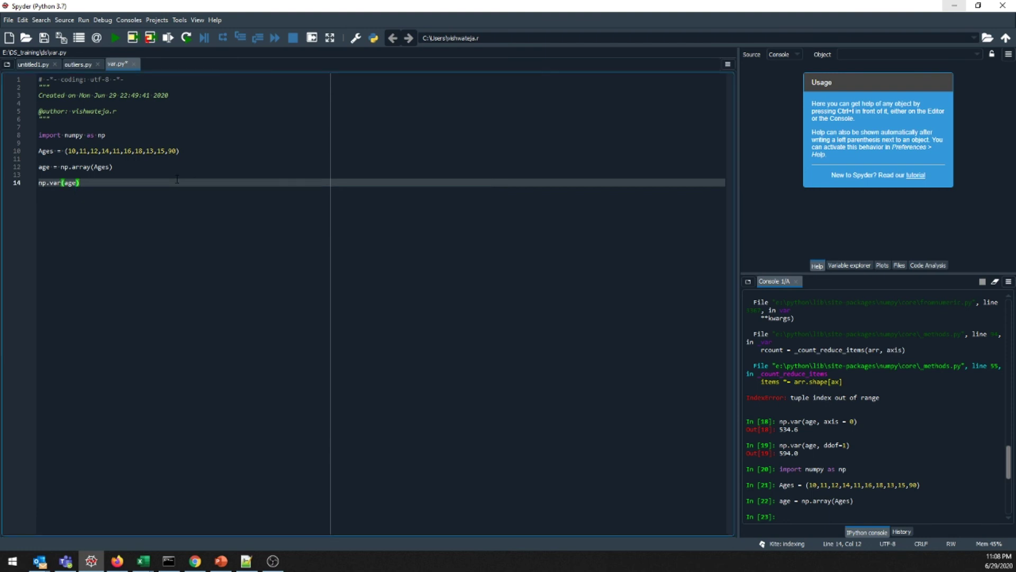
key("F9")
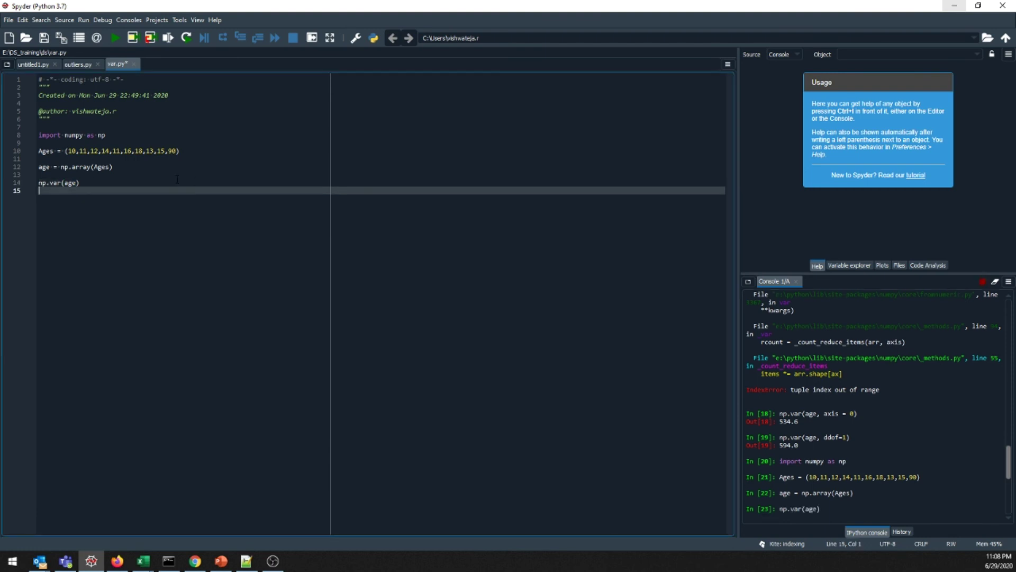
mouse_move(142, 561)
left_click(199, 524)
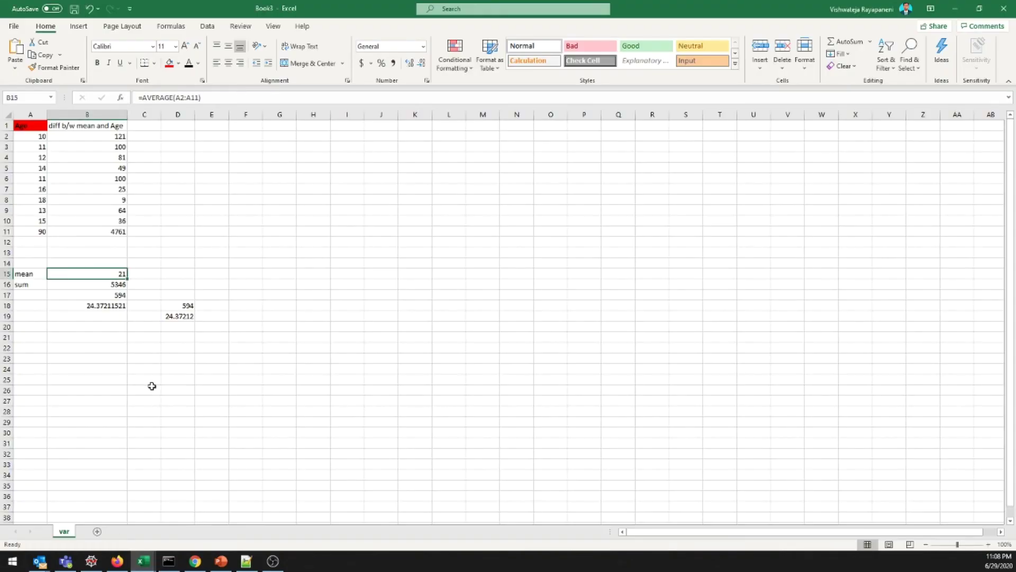
Compare with D18's VAR.S result, then enter =VAR.P(A2:A11) in D23, giving 534.6.
left_click(179, 307)
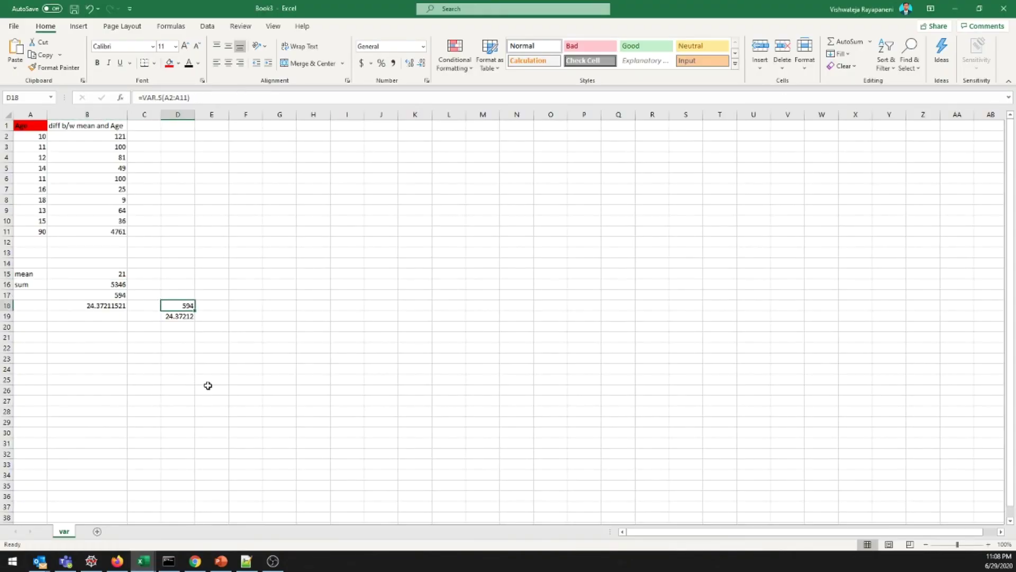
left_click(185, 358)
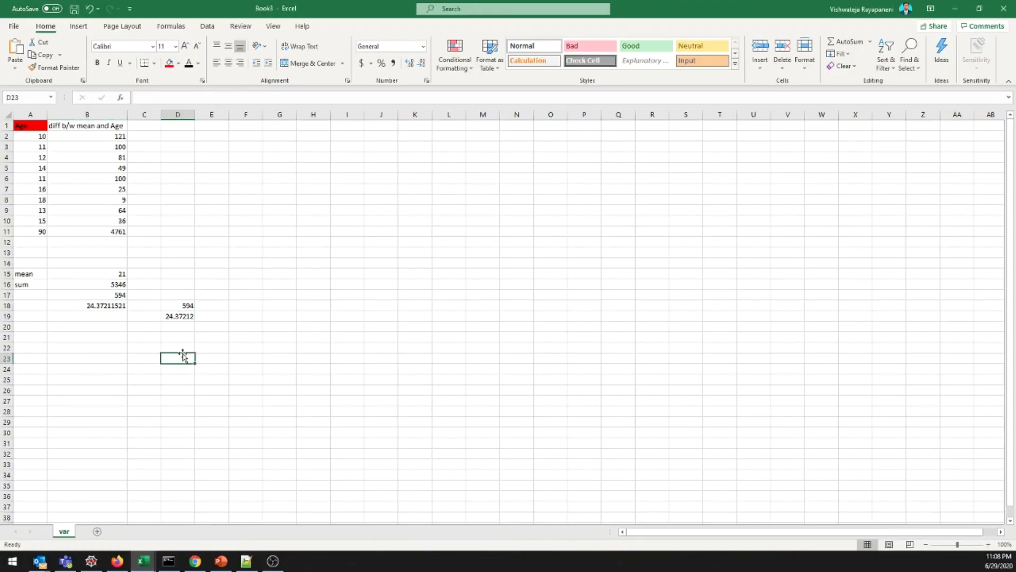
left_click(187, 307)
left_click(177, 358)
type("=var")
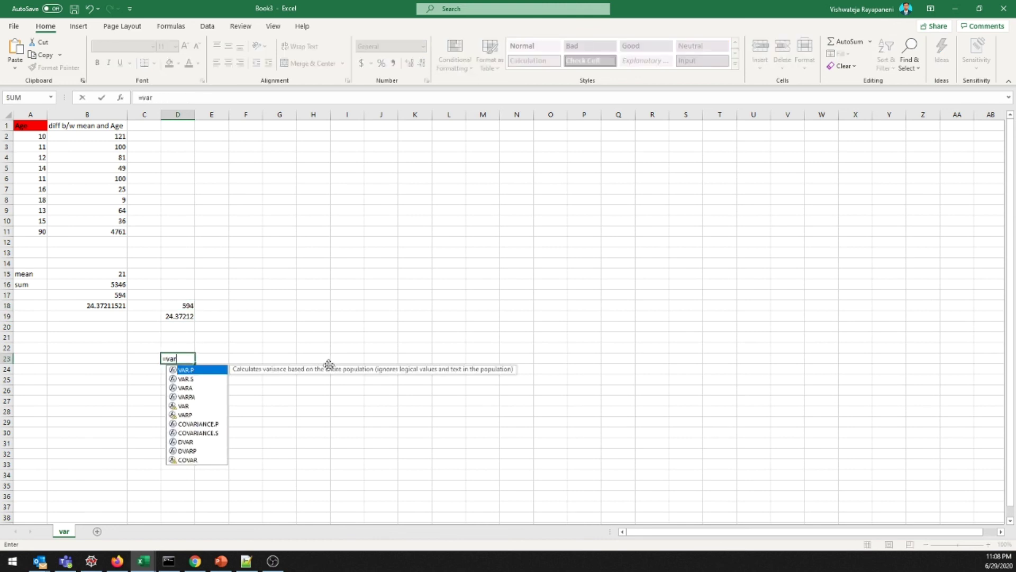
double_click(185, 370)
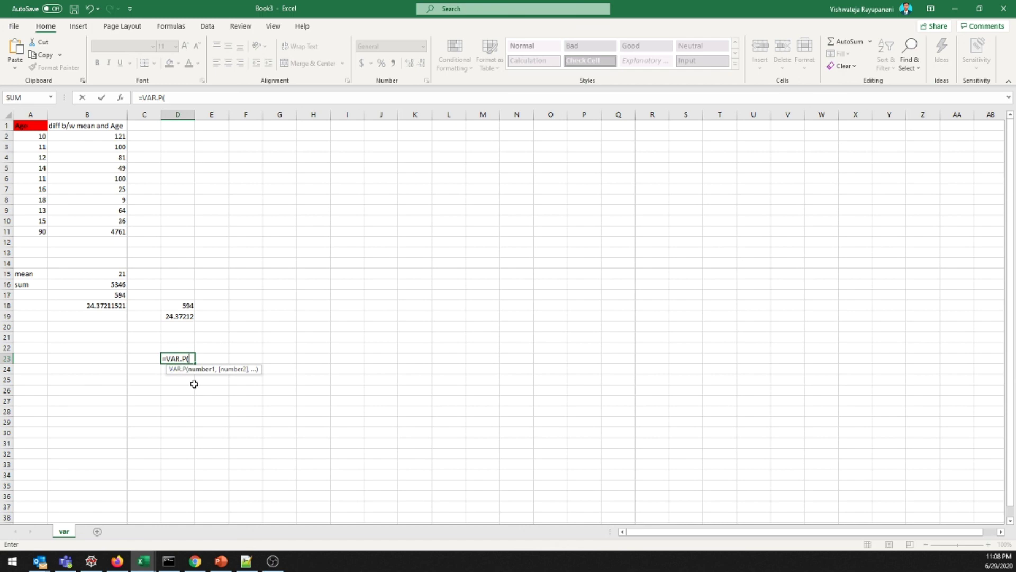
left_click_drag(23, 137, 23, 235)
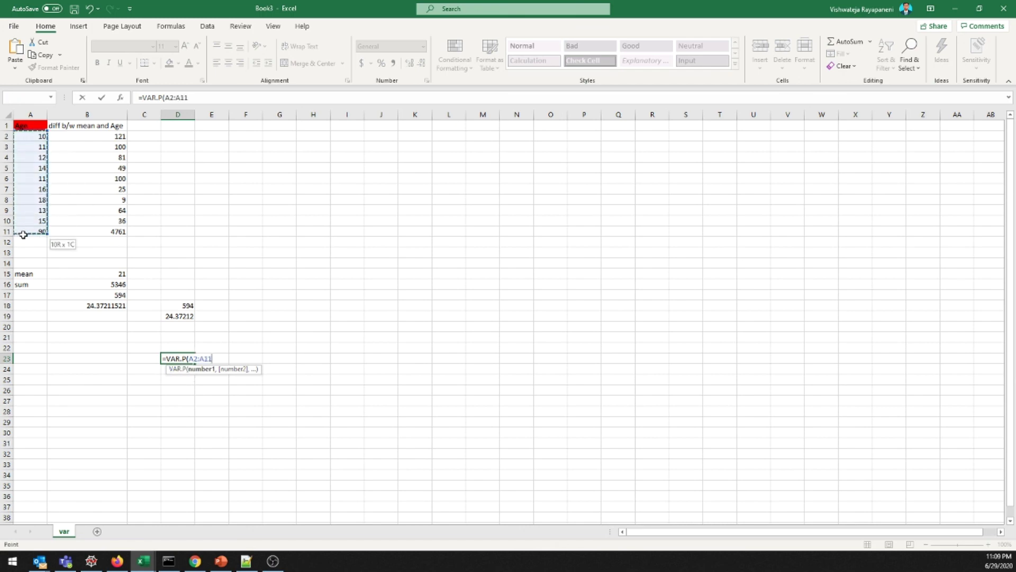
type(")")
key("Return")
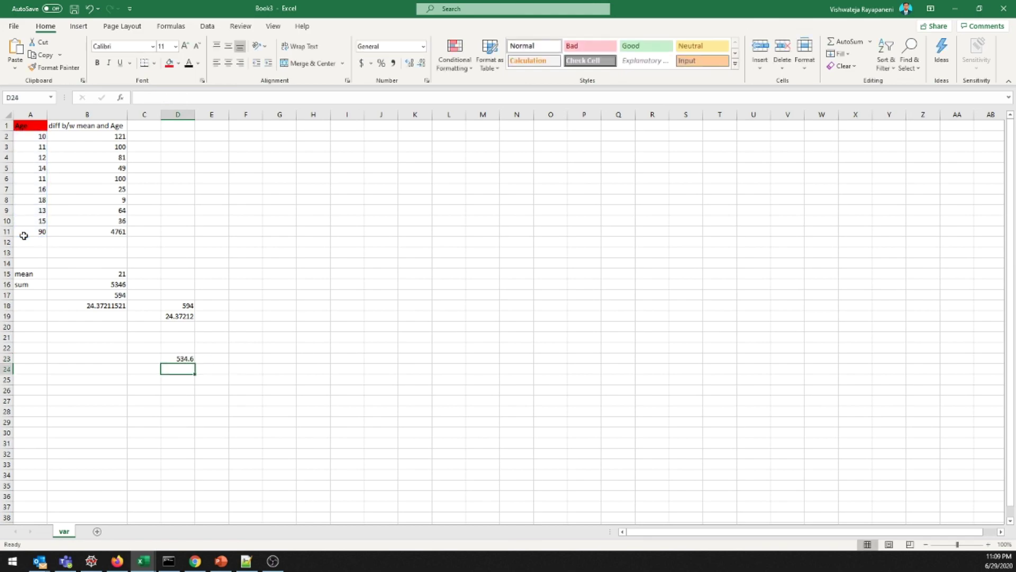
In Spyder, review the earlier np.var(age) result of 534.6 in the console.
left_click(91, 561)
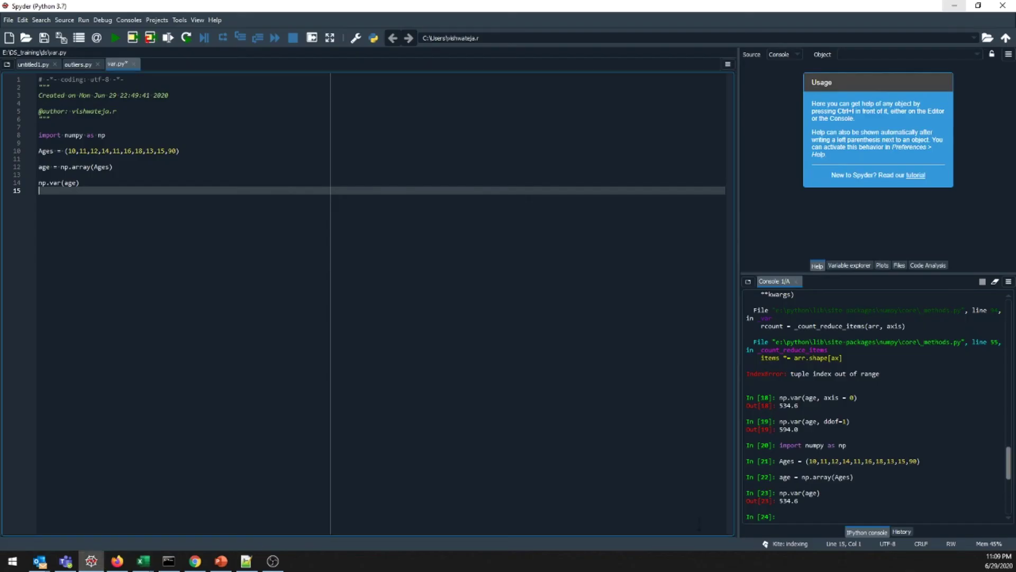
mouse_move(799, 501)
left_mouse_down()
mouse_move(746, 489)
mouse_move(799, 501)
left_mouse_up()
left_click(803, 493)
left_click(183, 273)
Change line 14 to np.var(age,ddof=1) and run it, getting the sample variance 594.0.
double_click(55, 184)
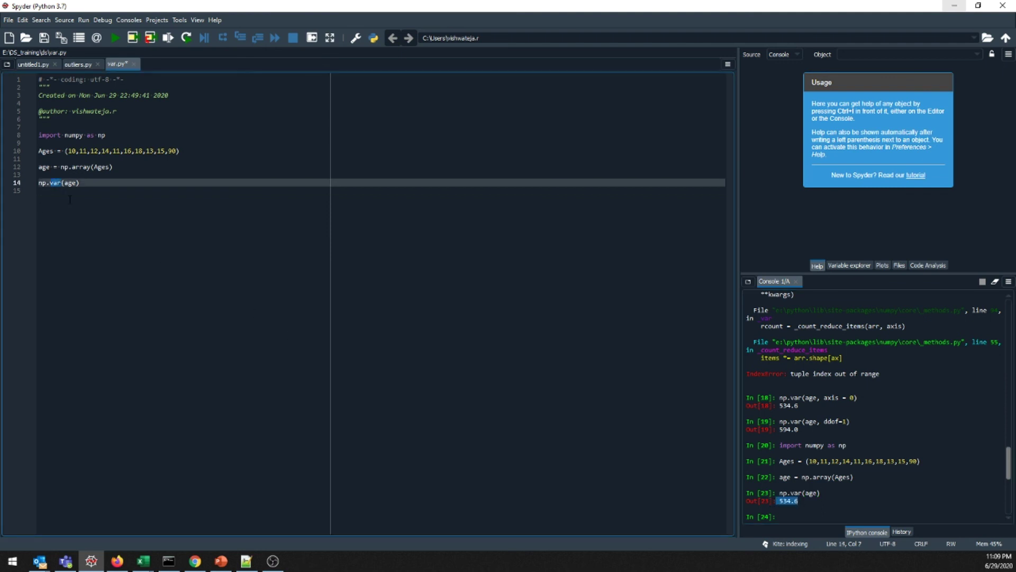
left_click(75, 184)
type(",")
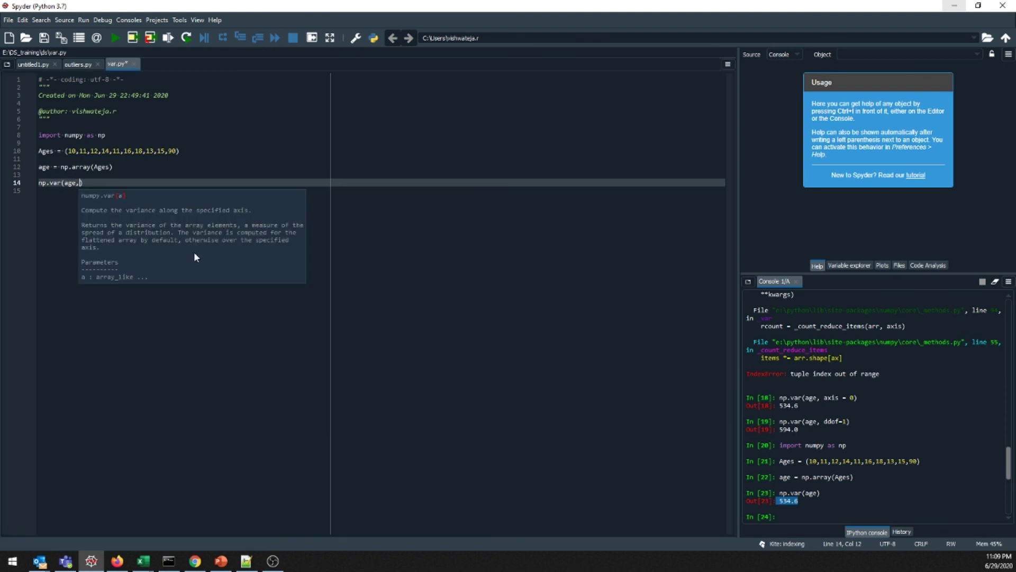
type("ddof=1")
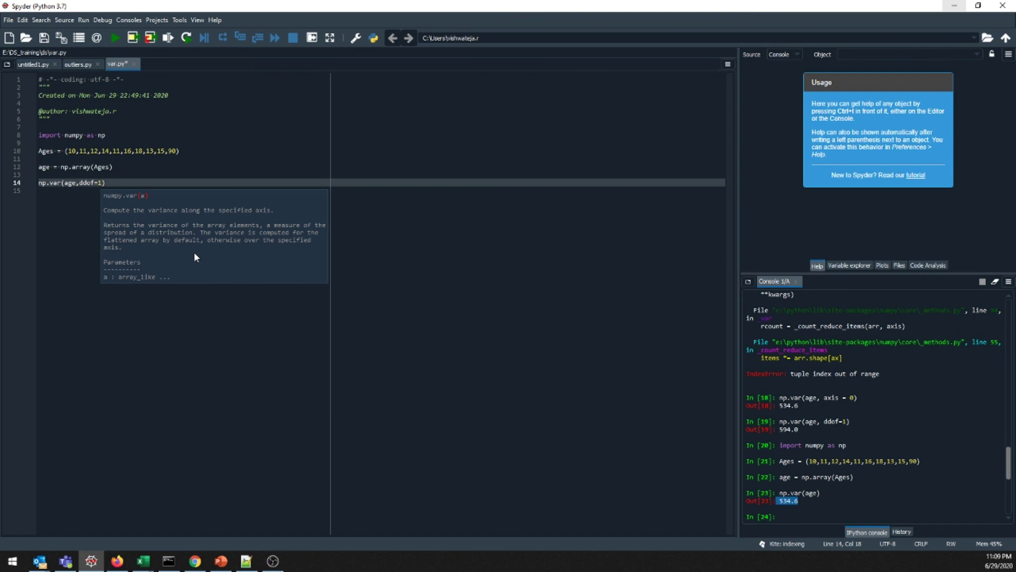
key("F9")
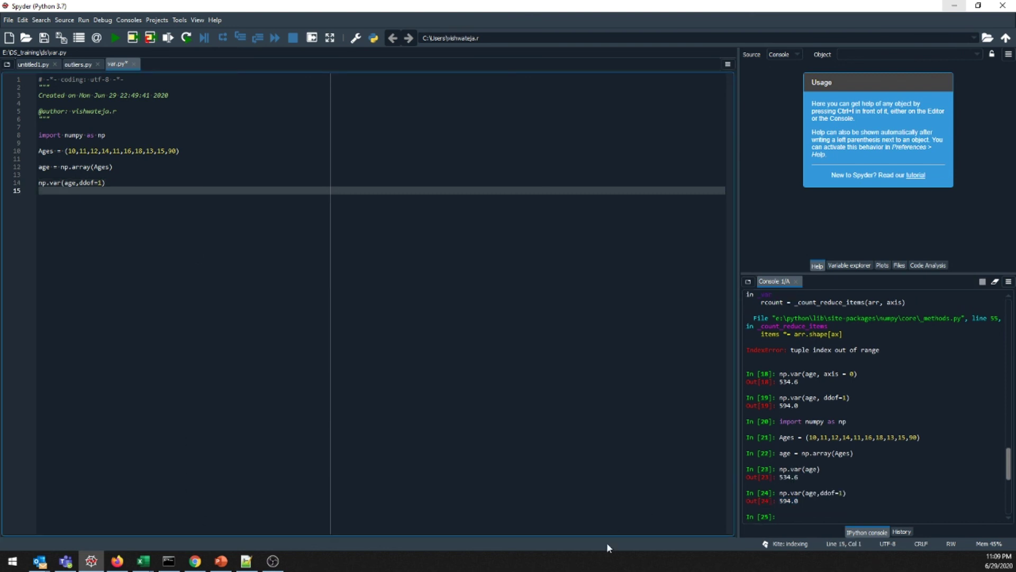
left_click_drag(800, 501, 746, 490)
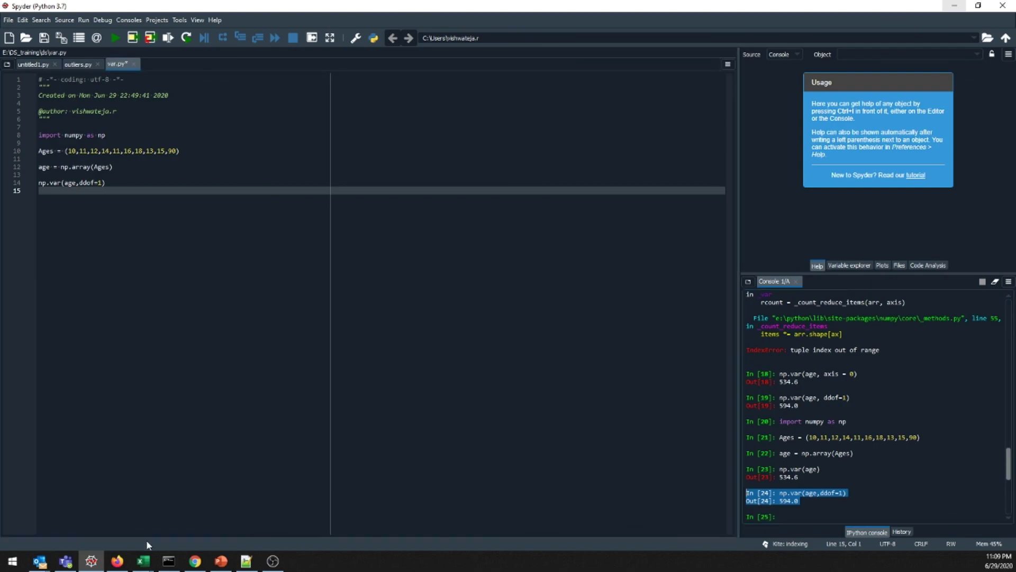
mouse_move(143, 561)
left_click(201, 511)
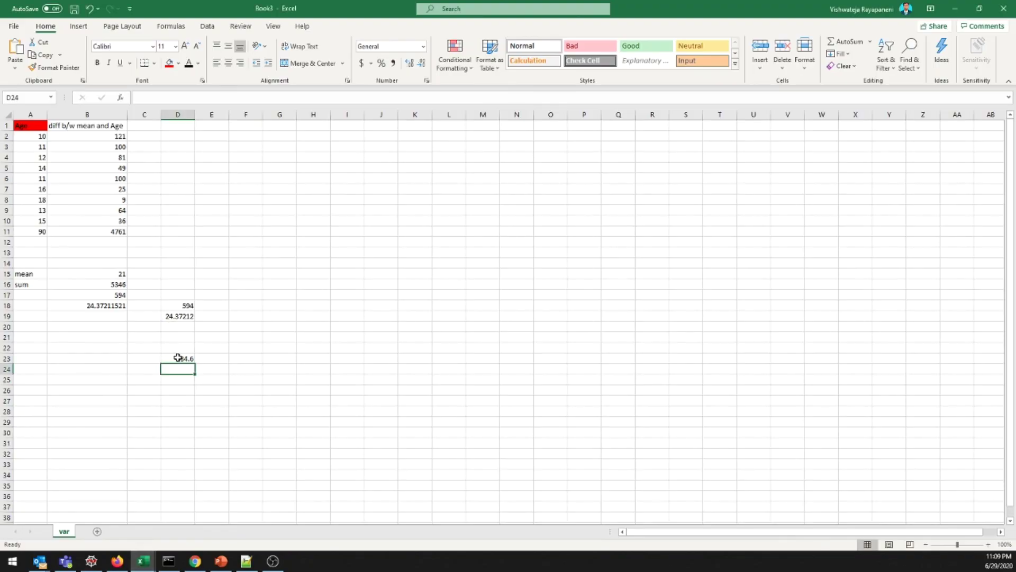
left_click(113, 295)
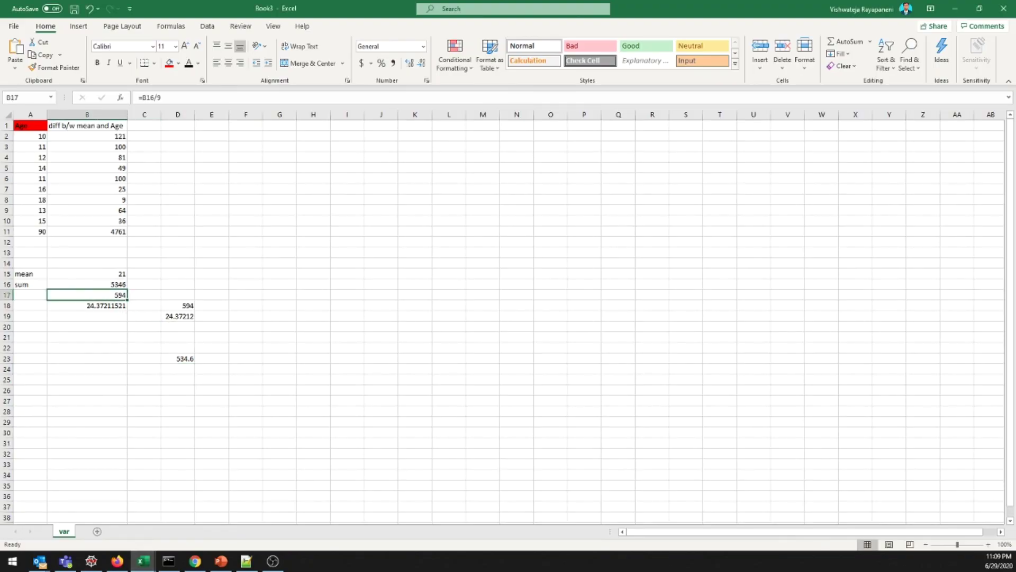
key("alt+Tab")
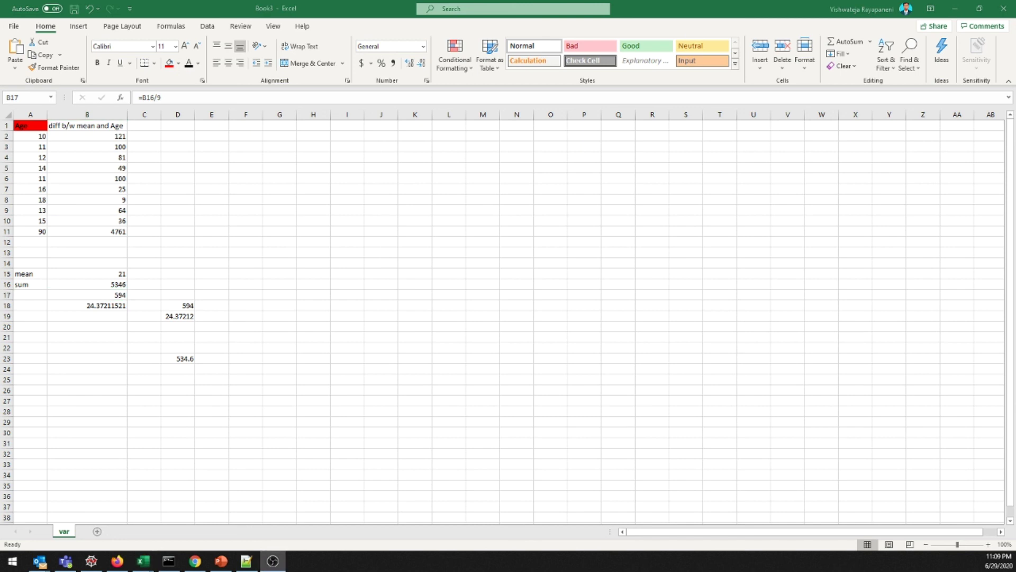